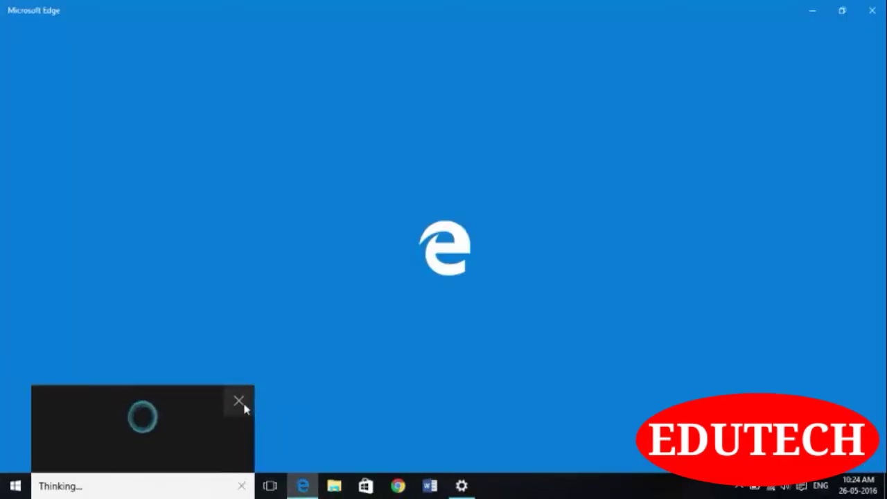
Dismiss the voice assistant and the browser window it opened, and open the Ease of Access settings.
{"action": "left_click", "coordinate": [239, 402]}
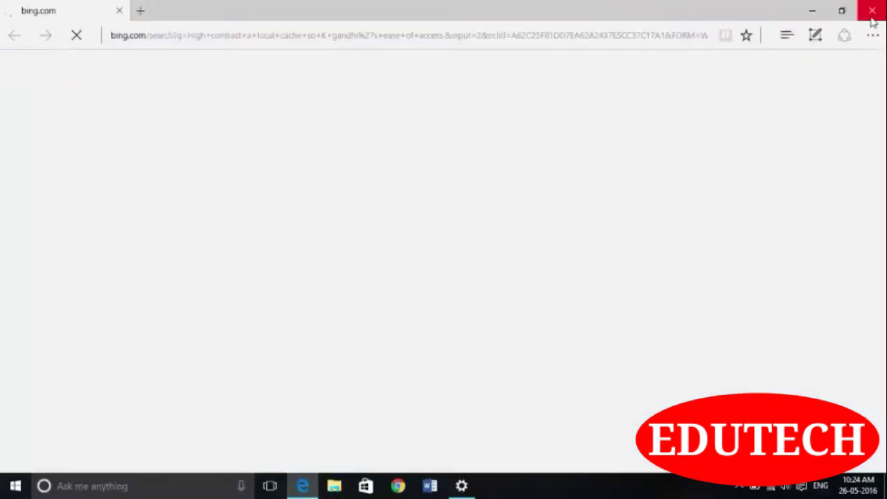
{"action": "left_click", "coordinate": [871, 10]}
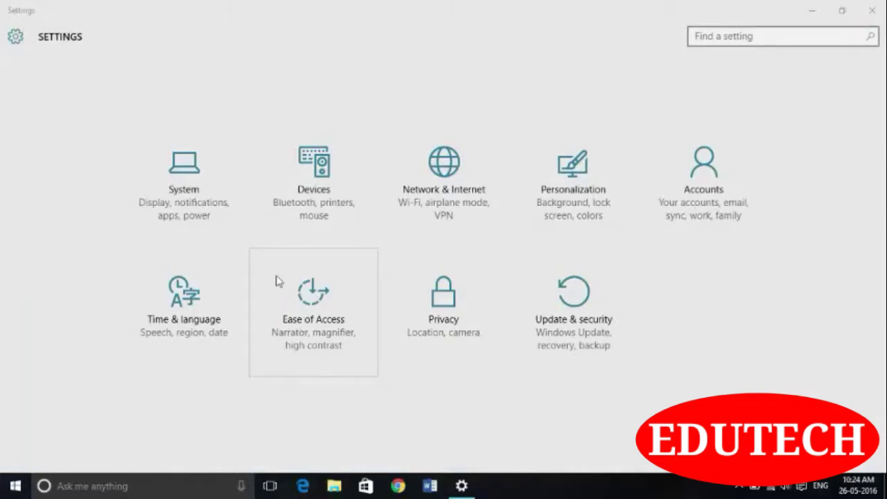
{"action": "left_click", "coordinate": [318, 316]}
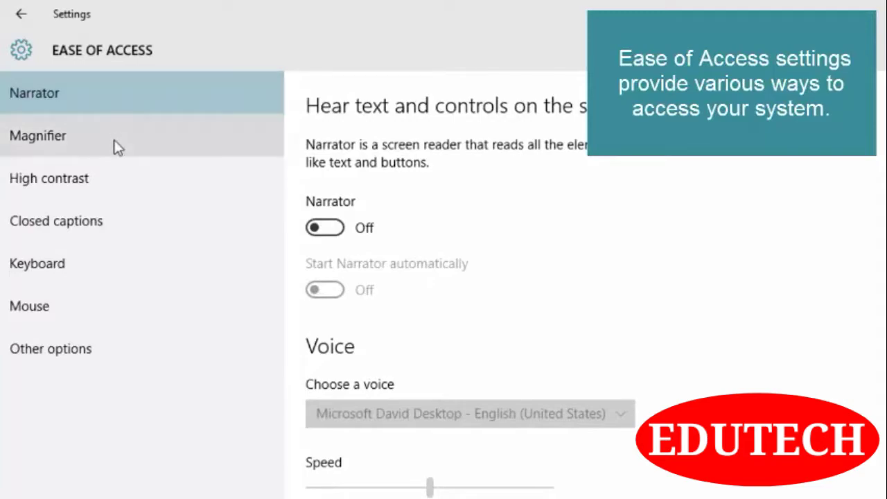
Look through the High contrast, Closed captions, Keyboard, Mouse and Other options pages, and return to the Narrator settings.
{"action": "left_click", "coordinate": [117, 188]}
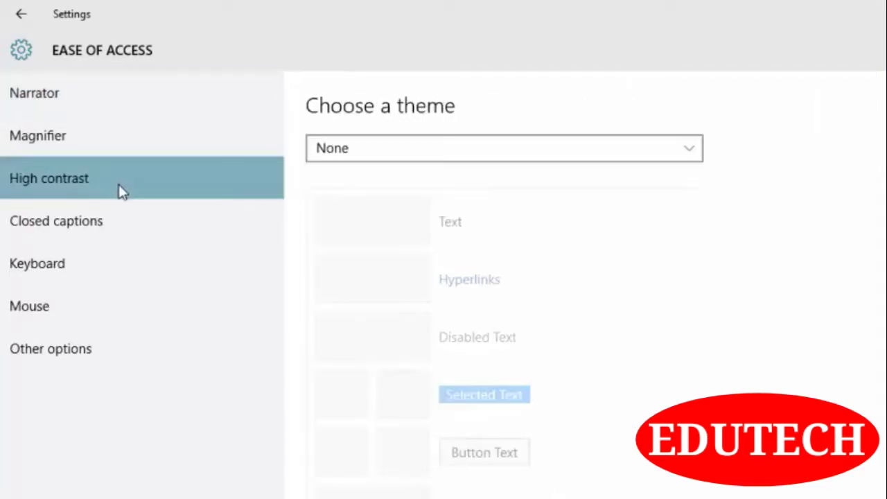
{"action": "left_click", "coordinate": [125, 239]}
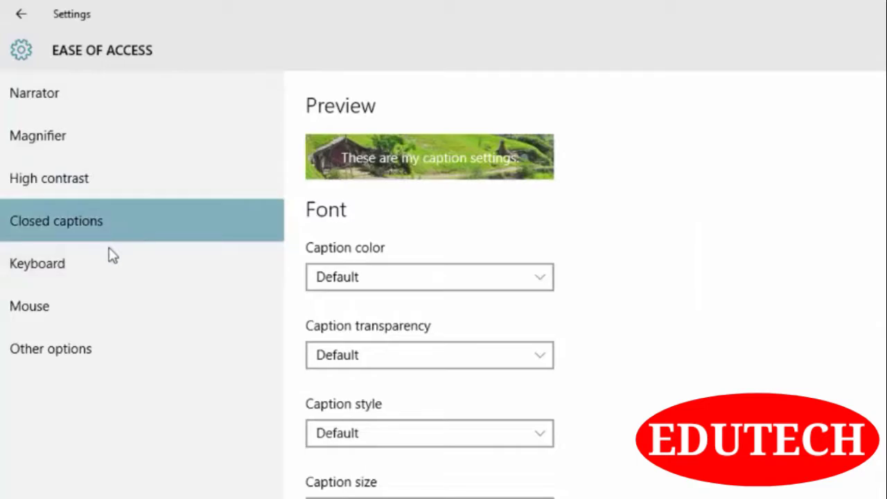
{"action": "left_click", "coordinate": [112, 281]}
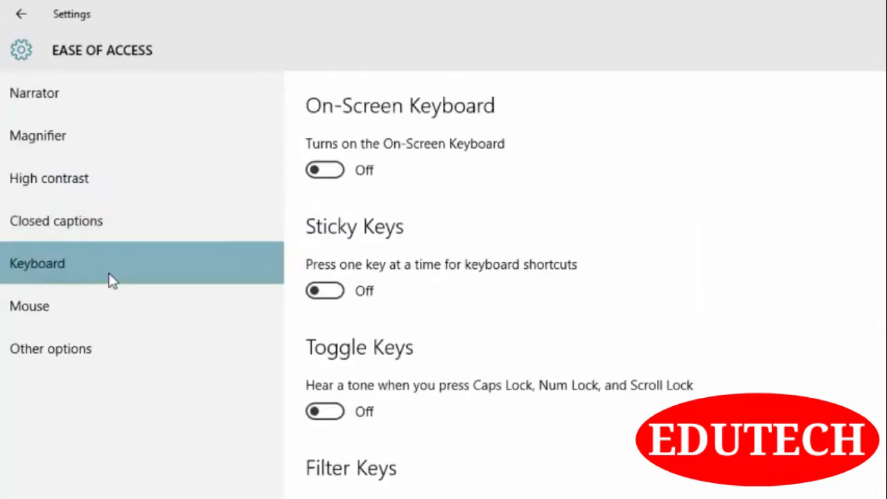
{"action": "left_click", "coordinate": [113, 324]}
{"action": "left_click", "coordinate": [113, 348]}
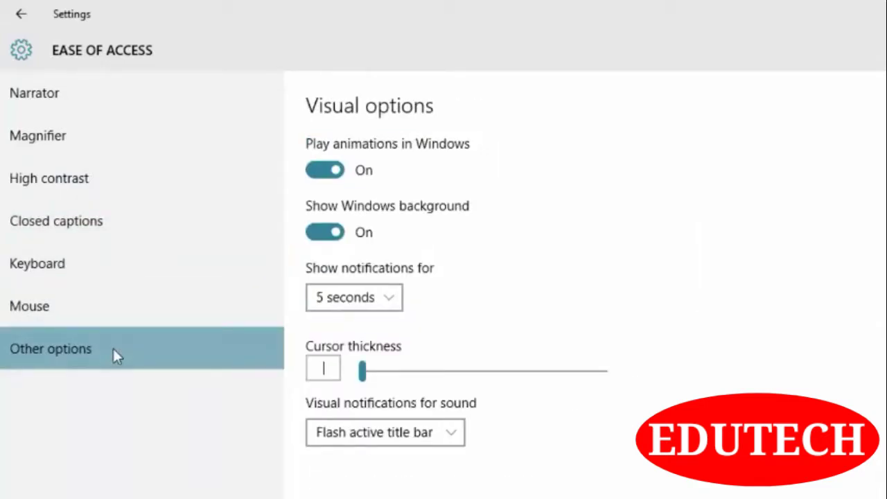
{"action": "left_click", "coordinate": [103, 97]}
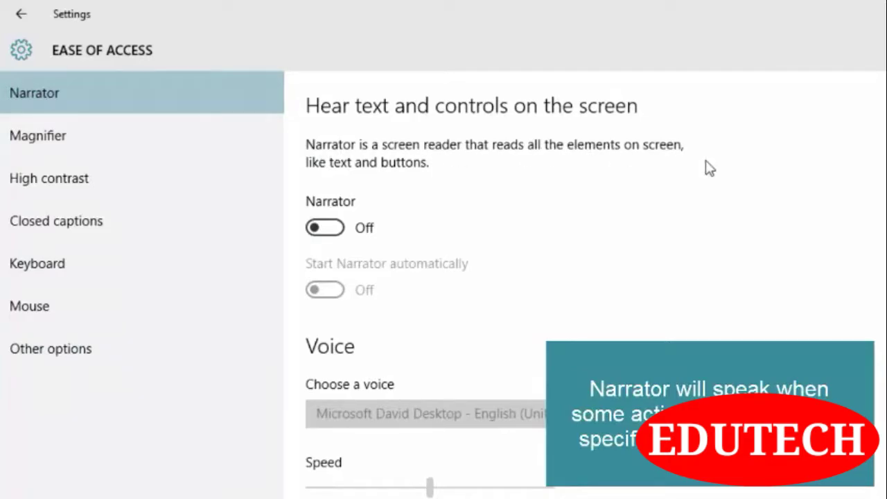
Turn Narrator on, switch it off, and turn it on again.
{"action": "left_click", "coordinate": [337, 230]}
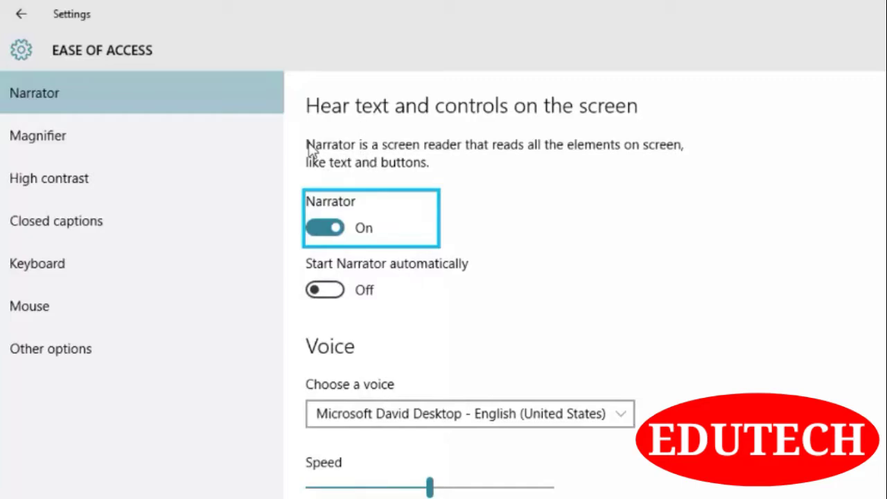
{"action": "key", "text": "space"}
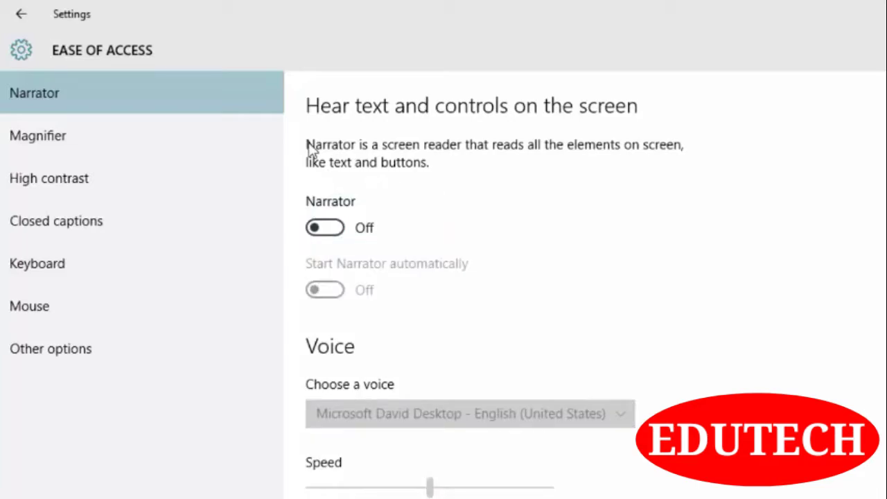
{"action": "left_click", "coordinate": [327, 228]}
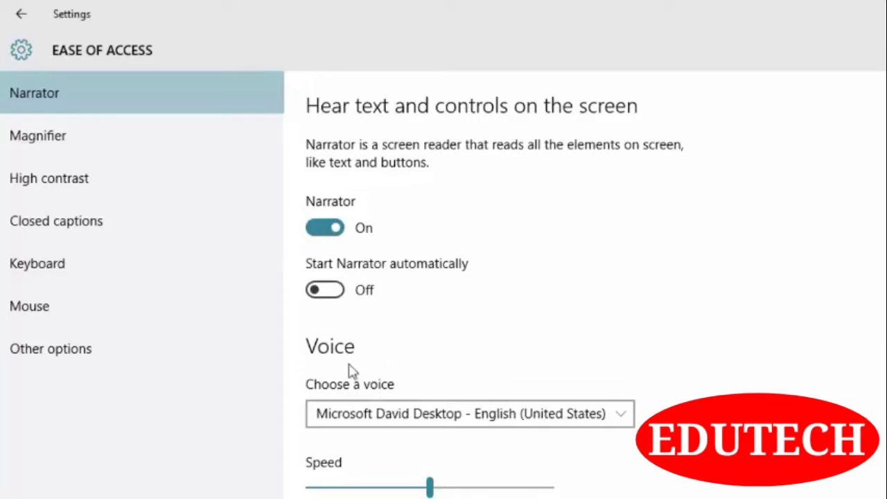
Set the Narrator voice to Microsoft Zira Desktop - English (United States) and turn Narrator off.
{"action": "left_click", "coordinate": [451, 416]}
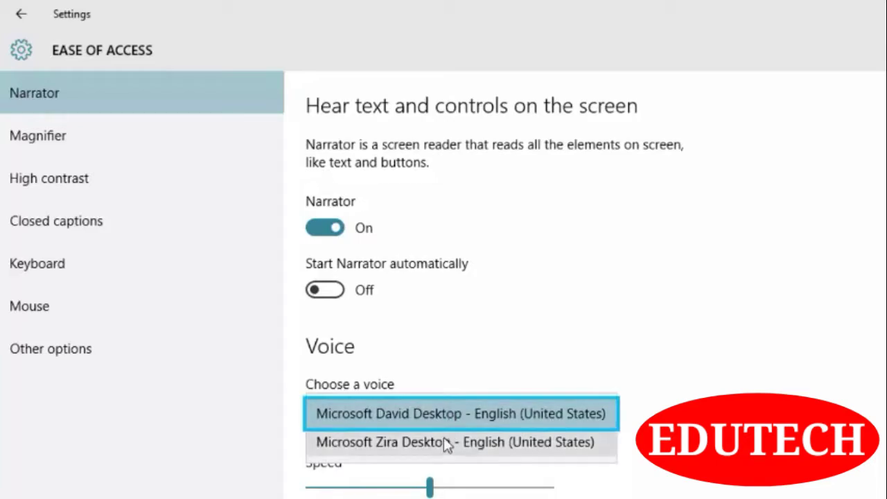
{"action": "left_click", "coordinate": [449, 442]}
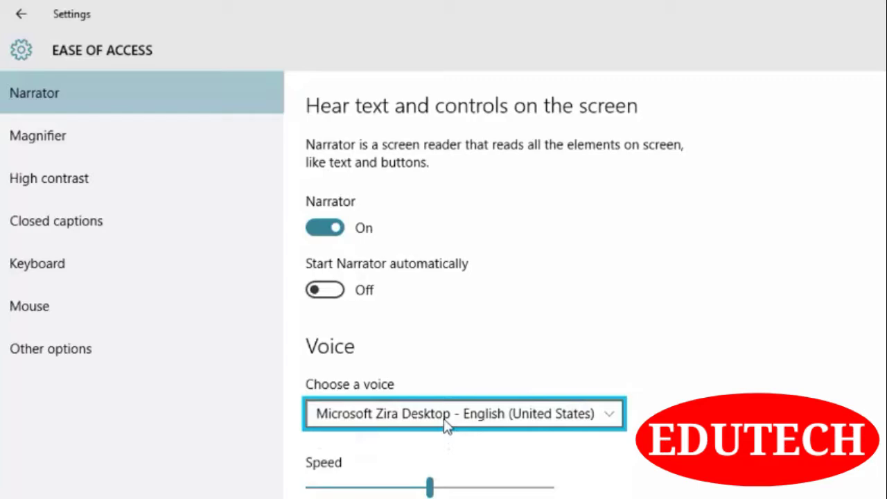
{"action": "left_click", "coordinate": [445, 419]}
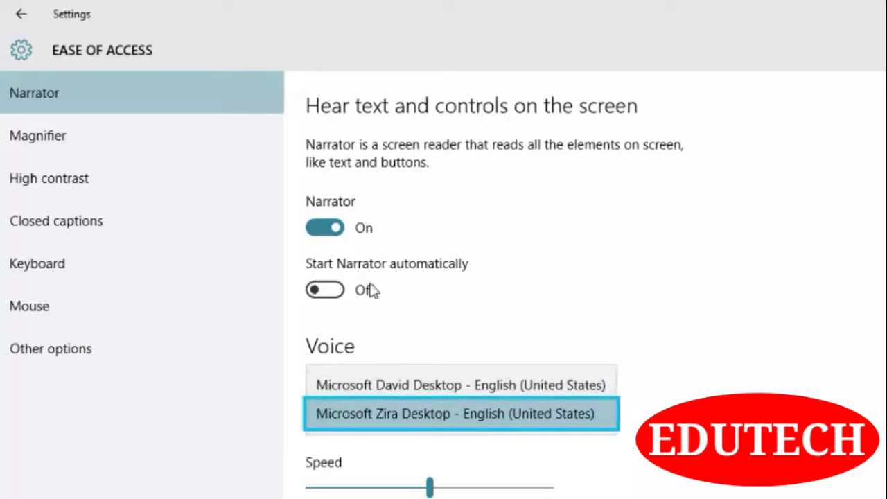
{"action": "left_click", "coordinate": [326, 235]}
{"action": "left_click", "coordinate": [325, 229]}
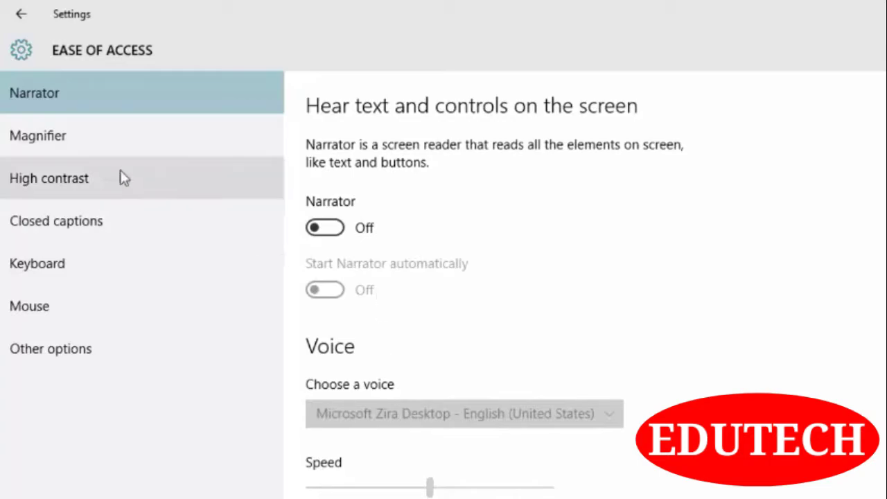
Turn on Magnifier, reduce its magnification to 100%, and close it.
{"action": "left_click", "coordinate": [145, 136]}
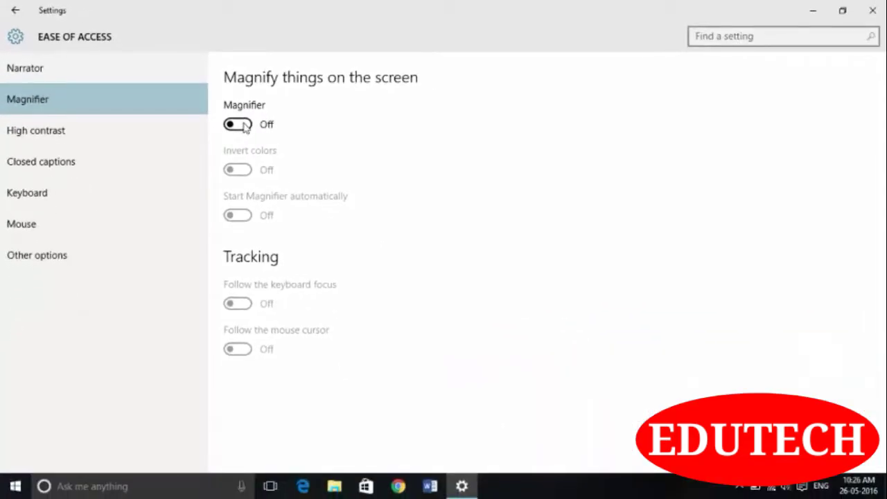
{"action": "left_click", "coordinate": [238, 124]}
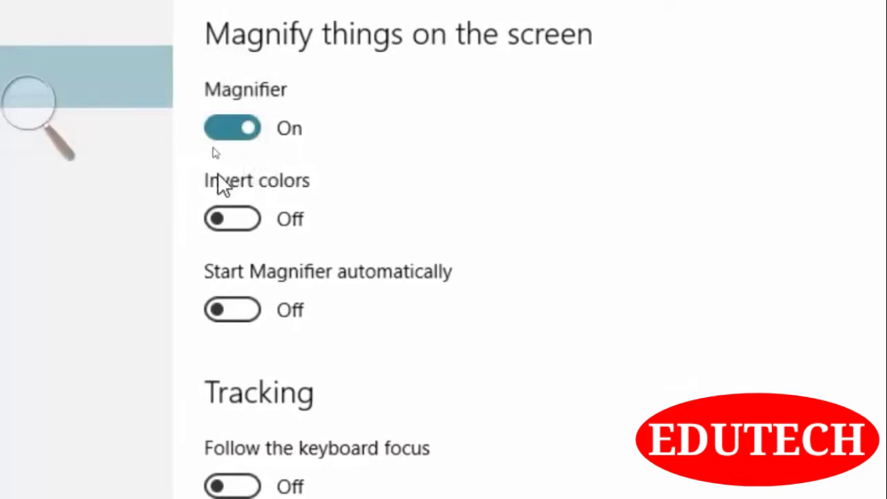
{"action": "left_click", "coordinate": [24, 104]}
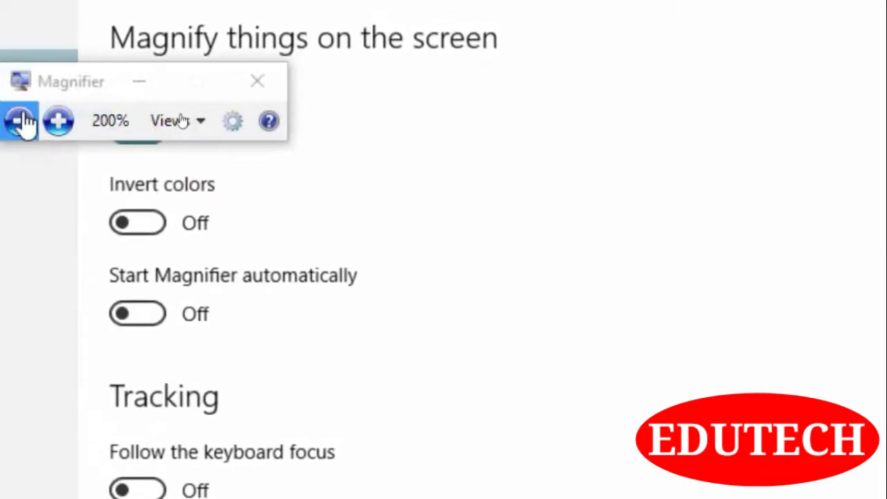
{"action": "left_click", "coordinate": [34, 114]}
{"action": "left_click", "coordinate": [199, 119]}
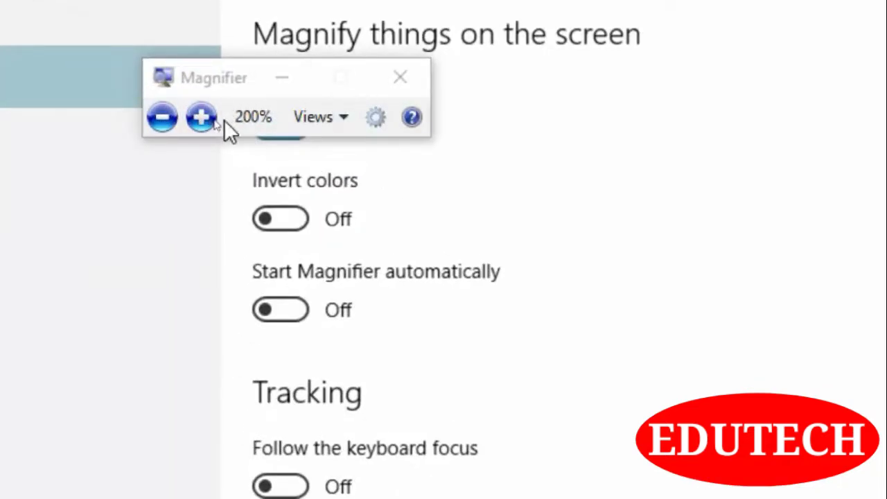
{"action": "left_click", "coordinate": [161, 119]}
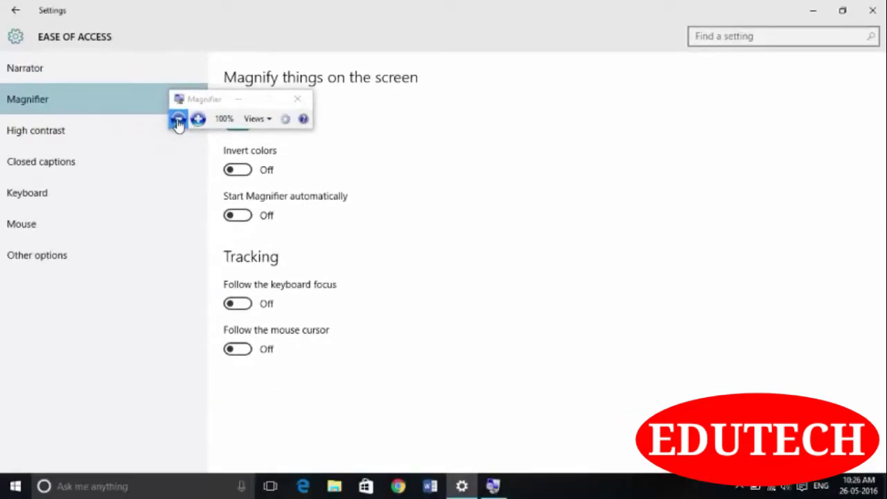
{"action": "left_click", "coordinate": [297, 101]}
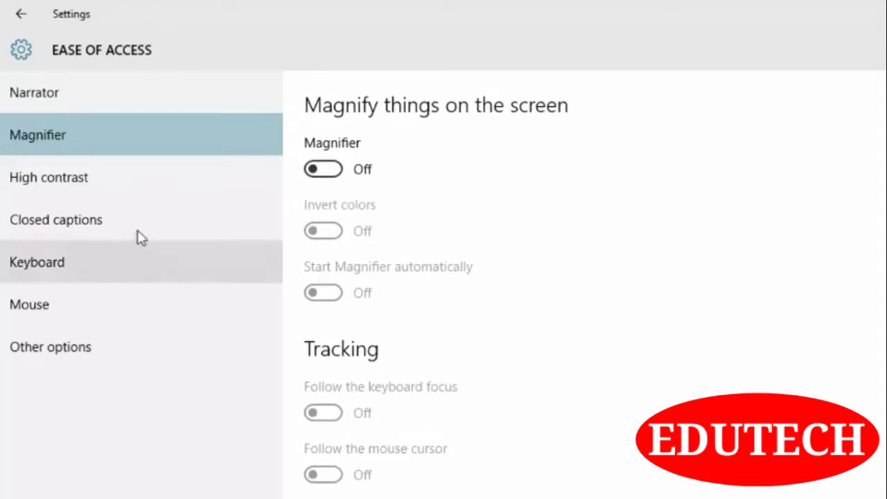
Preview the High Contrast #1 theme in the High contrast settings.
{"action": "left_click", "coordinate": [135, 189]}
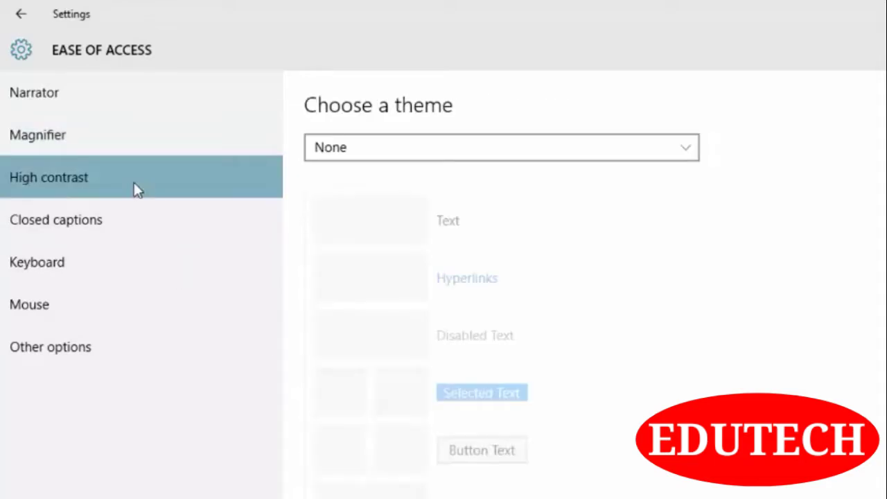
{"action": "left_click", "coordinate": [469, 146]}
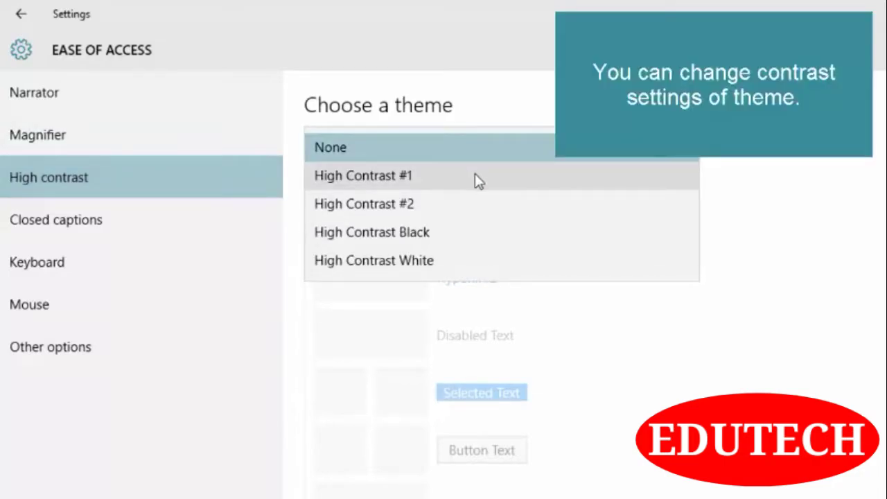
{"action": "left_click", "coordinate": [477, 179]}
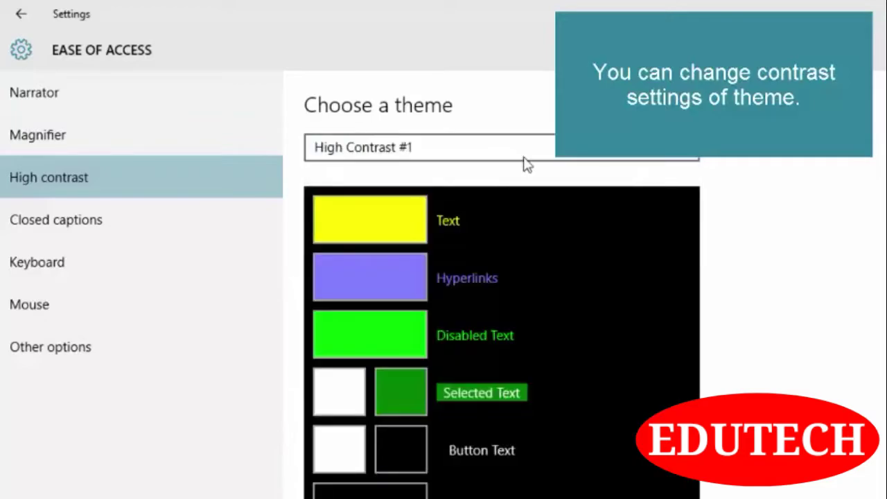
{"action": "scroll", "coordinate": [523, 326], "scroll_direction": "down", "scroll_amount": 1}
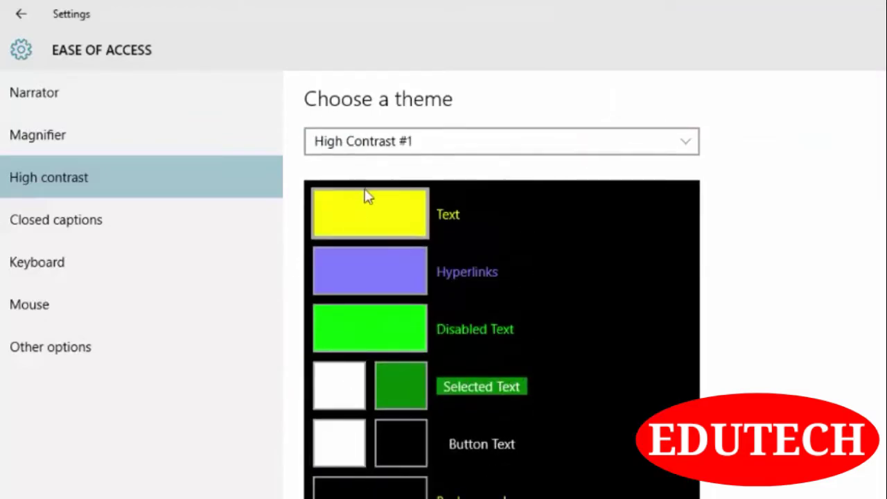
Preview the High Contrast Black theme and set the theme selection back to None.
{"action": "left_click", "coordinate": [490, 149]}
{"action": "left_click", "coordinate": [468, 218]}
{"action": "scroll", "coordinate": [464, 149], "scroll_direction": "up", "scroll_amount": 1}
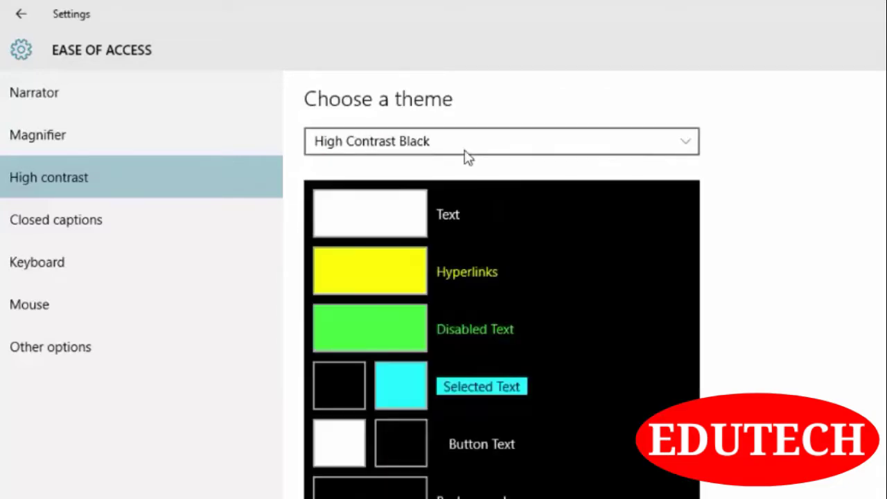
{"action": "left_click", "coordinate": [469, 144]}
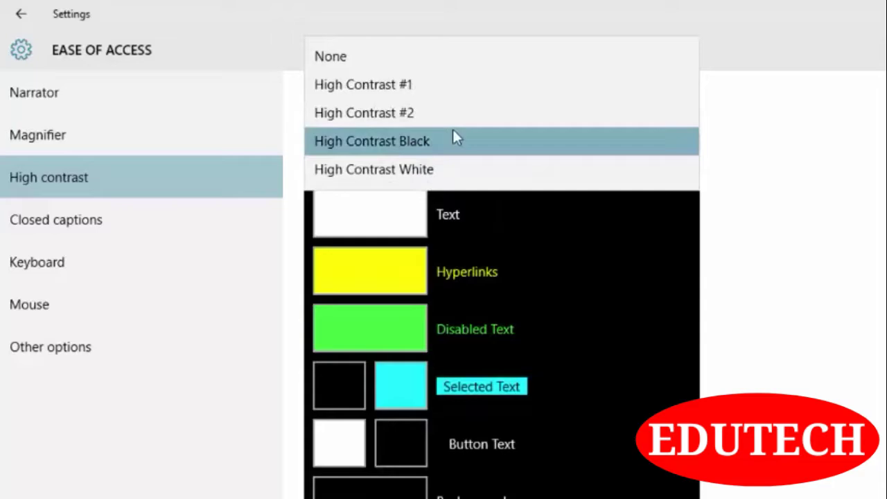
{"action": "left_click", "coordinate": [352, 57]}
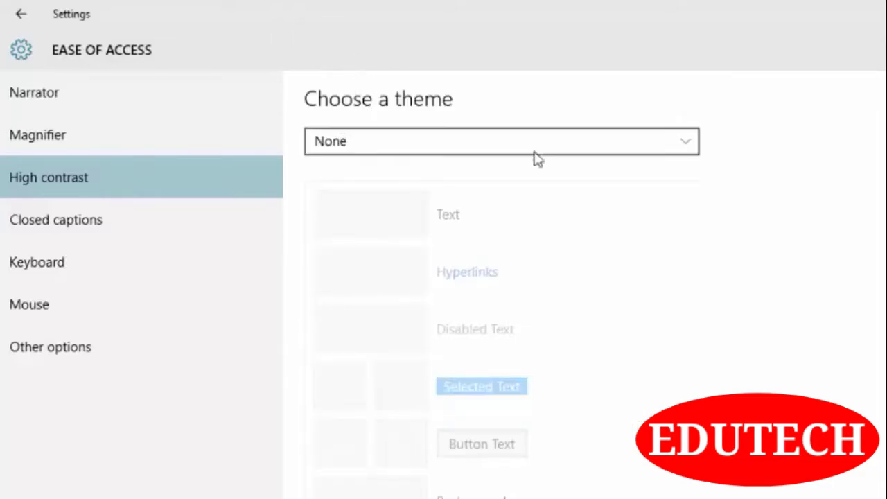
Examine the font, background and window options in the Closed captions settings.
{"action": "left_click", "coordinate": [51, 210]}
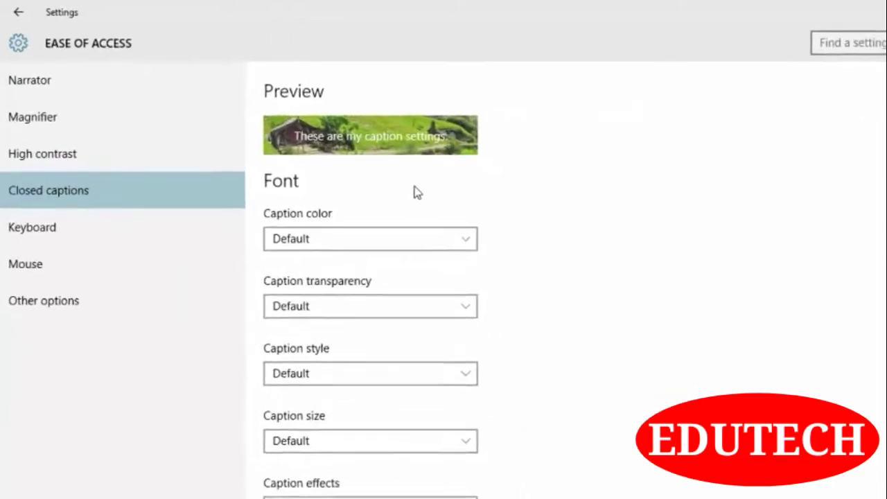
{"action": "scroll", "coordinate": [592, 313], "scroll_direction": "down", "scroll_amount": 5}
{"action": "scroll", "coordinate": [400, 459], "scroll_direction": "up", "scroll_amount": 5}
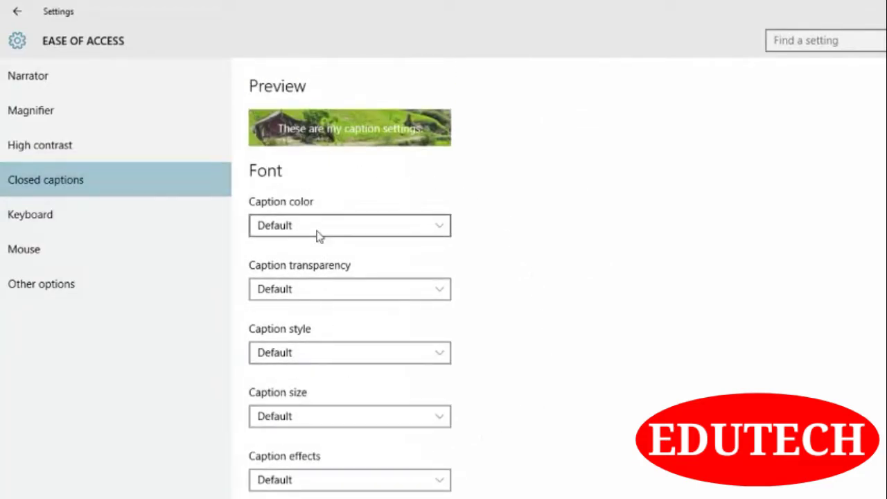
{"action": "scroll", "coordinate": [552, 327], "scroll_direction": "down", "scroll_amount": 5}
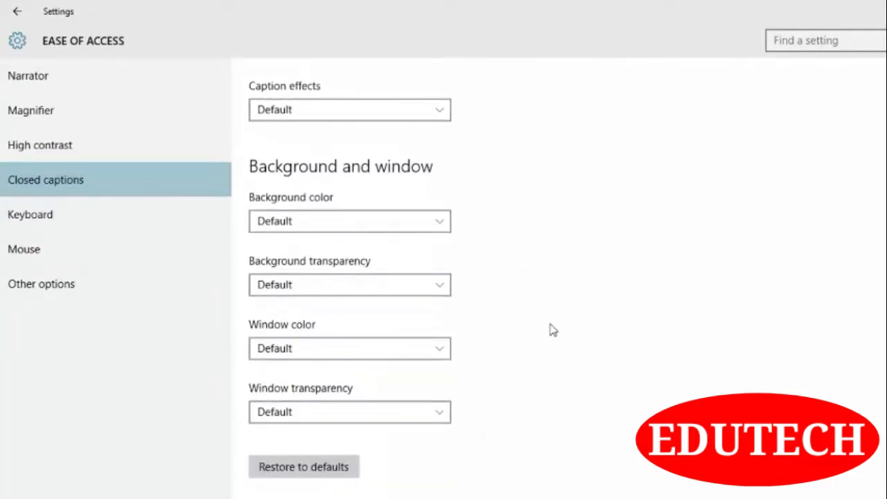
{"action": "scroll", "coordinate": [550, 328], "scroll_direction": "up", "scroll_amount": 5}
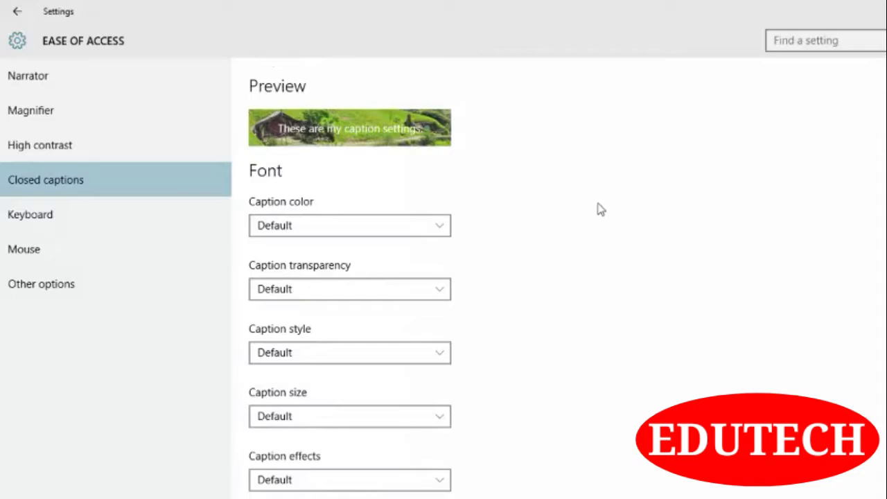
{"action": "scroll", "coordinate": [597, 215], "scroll_direction": "down", "scroll_amount": 5}
{"action": "scroll", "coordinate": [598, 224], "scroll_direction": "up", "scroll_amount": 5}
{"action": "scroll", "coordinate": [612, 234], "scroll_direction": "down", "scroll_amount": 5}
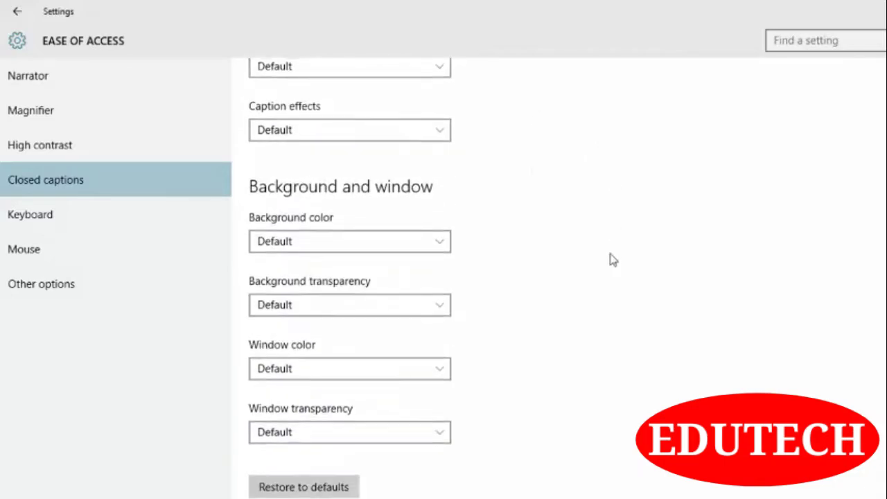
Turn on the On-Screen Keyboard in the Ease of Access keyboard settings.
{"action": "left_click", "coordinate": [119, 217]}
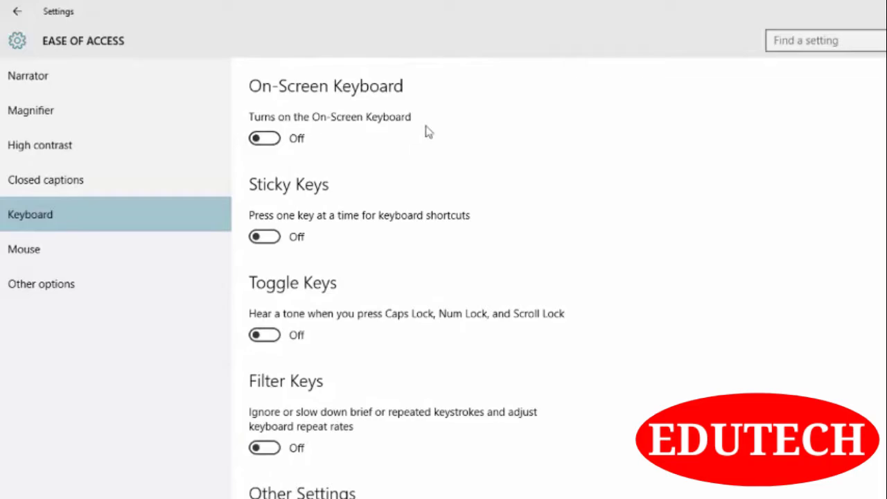
{"action": "left_click", "coordinate": [265, 139]}
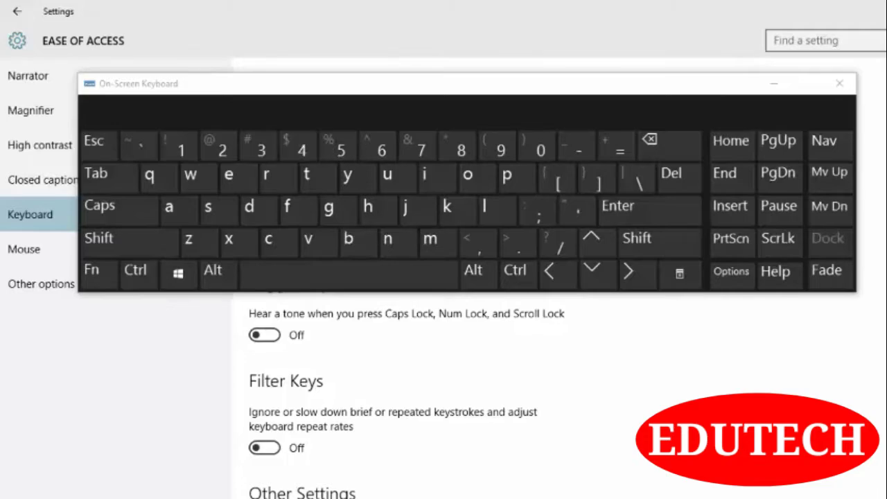
Close the On-Screen Keyboard and review the Sticky Keys, Toggle Keys, Filter Keys and other keyboard settings.
{"action": "left_click", "coordinate": [847, 83]}
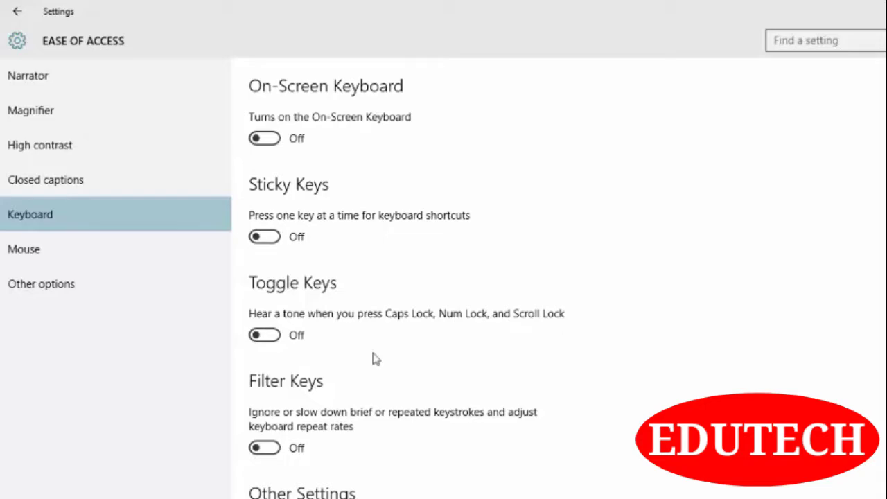
{"action": "scroll", "coordinate": [356, 443], "scroll_direction": "down", "scroll_amount": 3}
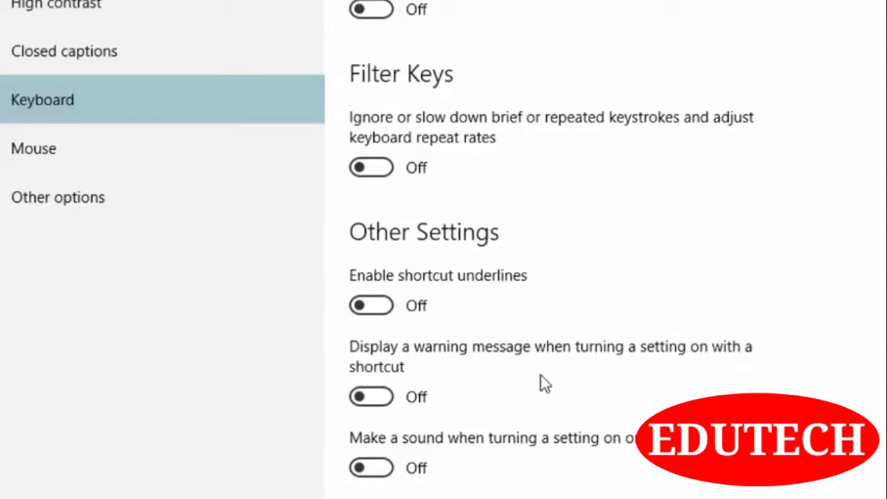
{"action": "scroll", "coordinate": [544, 383], "scroll_direction": "up", "scroll_amount": 4}
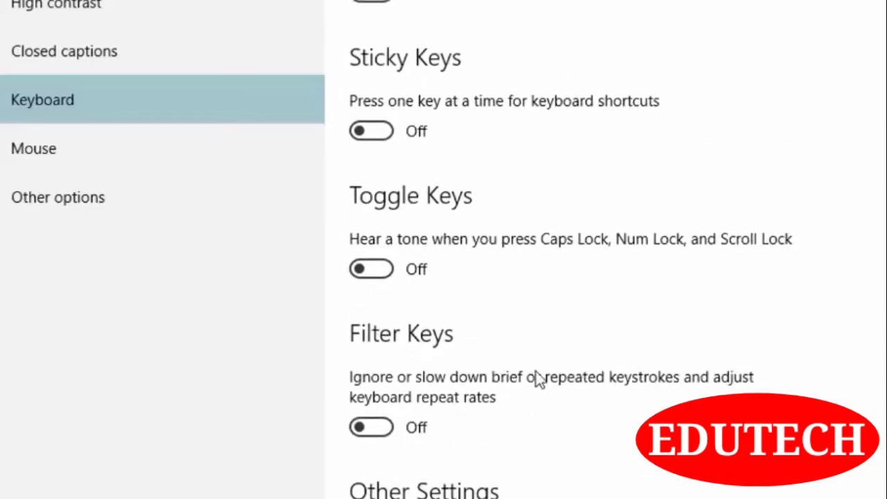
{"action": "scroll", "coordinate": [534, 376], "scroll_direction": "down", "scroll_amount": 4}
Preview the medium and largest pointer sizes in the Mouse settings, and set the pointer size back to the smallest.
{"action": "left_click", "coordinate": [170, 141]}
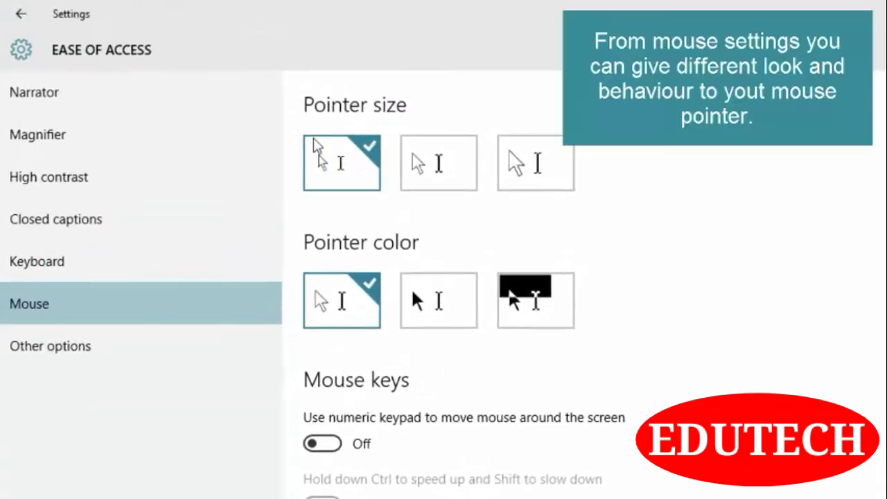
{"action": "left_click", "coordinate": [424, 163]}
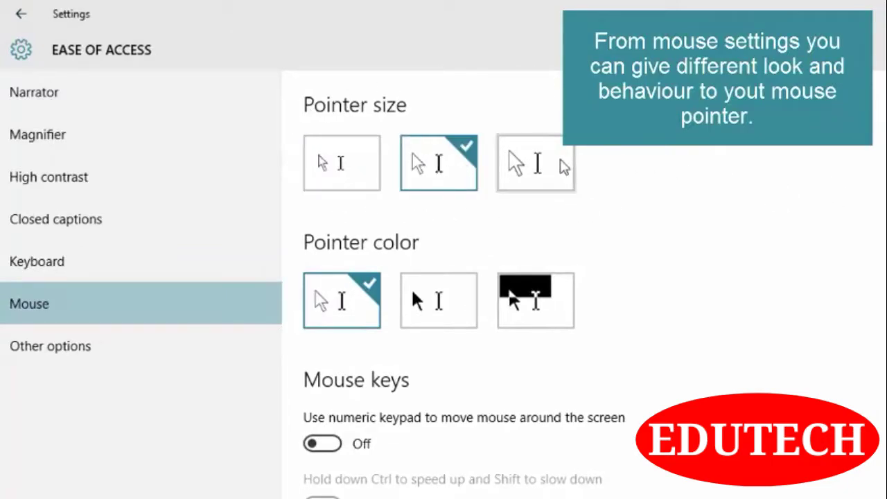
{"action": "left_click", "coordinate": [561, 161]}
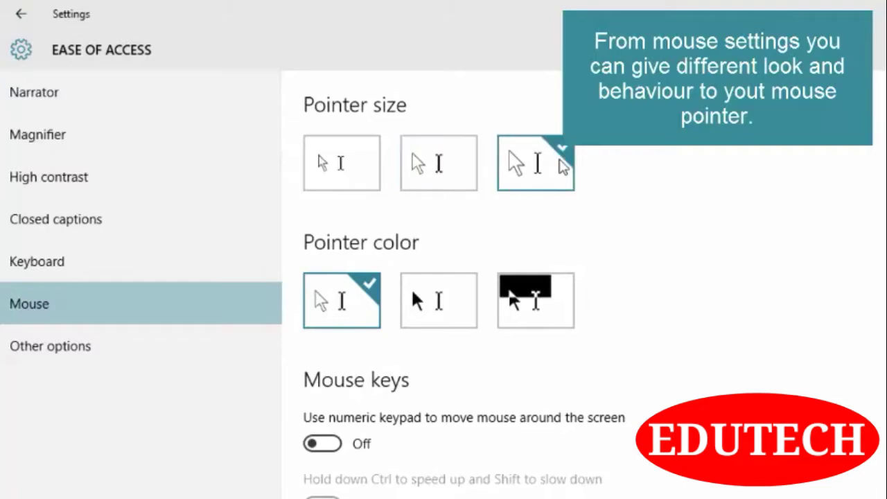
{"action": "left_click", "coordinate": [352, 179]}
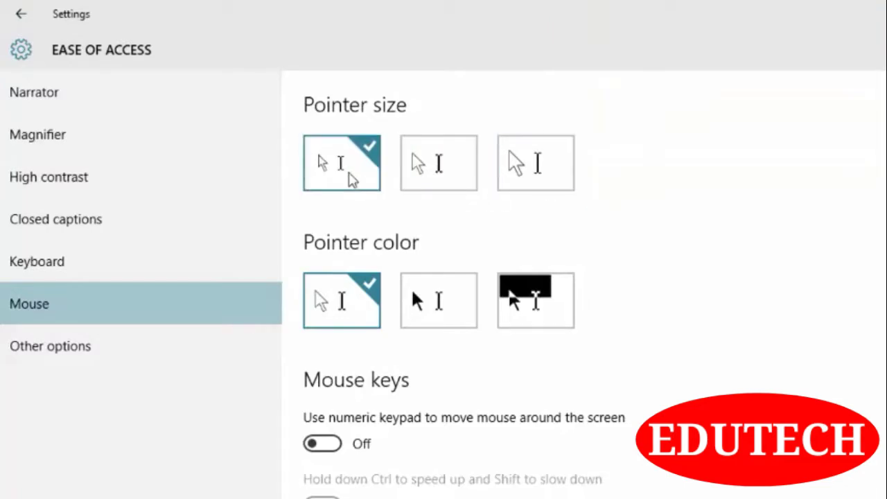
Preview the black and inverted pointer colors and set the pointer color back to white.
{"action": "left_click", "coordinate": [449, 305]}
{"action": "left_click", "coordinate": [341, 302]}
{"action": "left_click", "coordinate": [438, 300]}
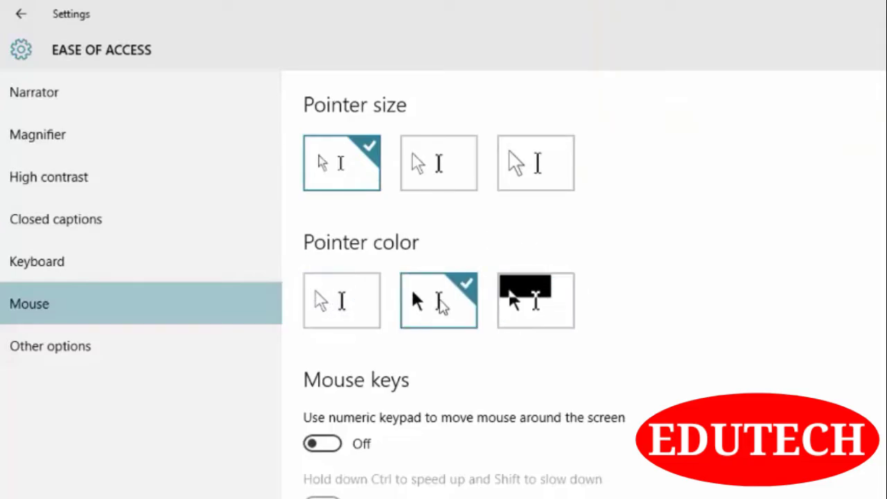
{"action": "left_click", "coordinate": [540, 289]}
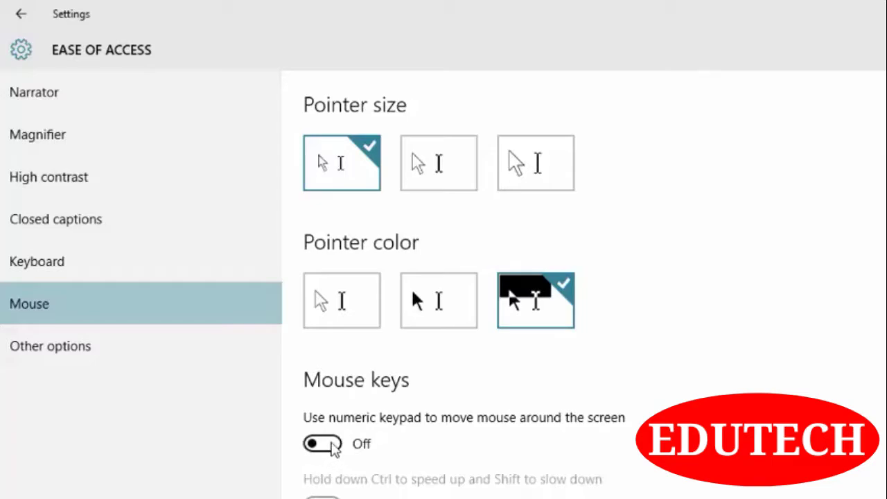
{"action": "left_click", "coordinate": [315, 301]}
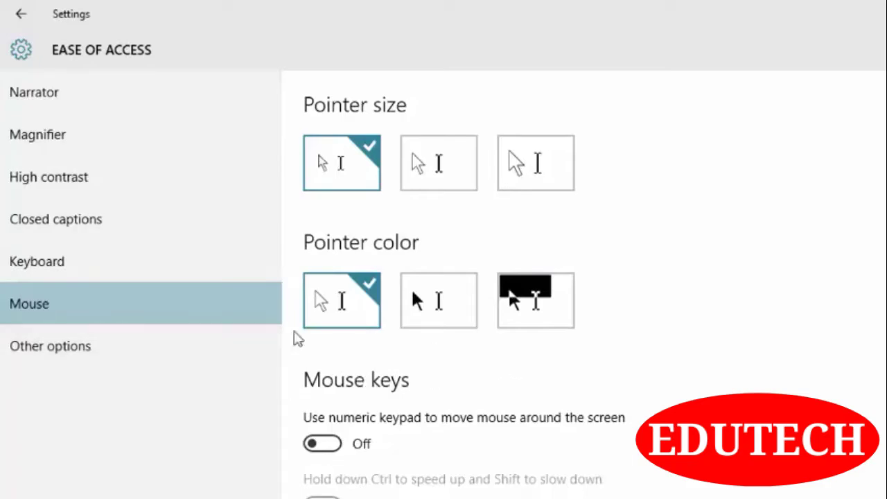
Review the visual options under Other options, including the visual notifications for sound, keeping Flash active title bar.
{"action": "left_click", "coordinate": [188, 356]}
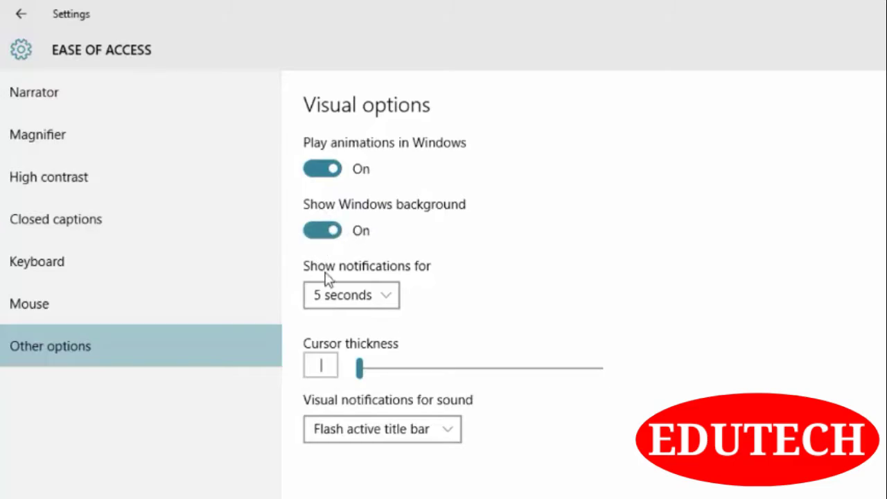
{"action": "mouse_move", "coordinate": [358, 374]}
{"action": "left_mouse_down"}
{"action": "mouse_move", "coordinate": [375, 367]}
{"action": "mouse_move", "coordinate": [436, 381]}
{"action": "mouse_move", "coordinate": [364, 378]}
{"action": "mouse_move", "coordinate": [363, 388]}
{"action": "left_mouse_up"}
{"action": "left_click", "coordinate": [456, 443]}
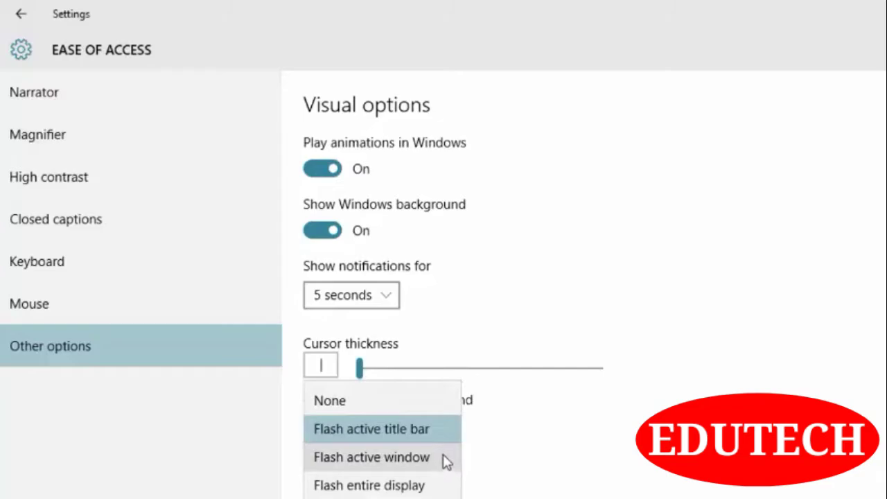
{"action": "left_click", "coordinate": [447, 435]}
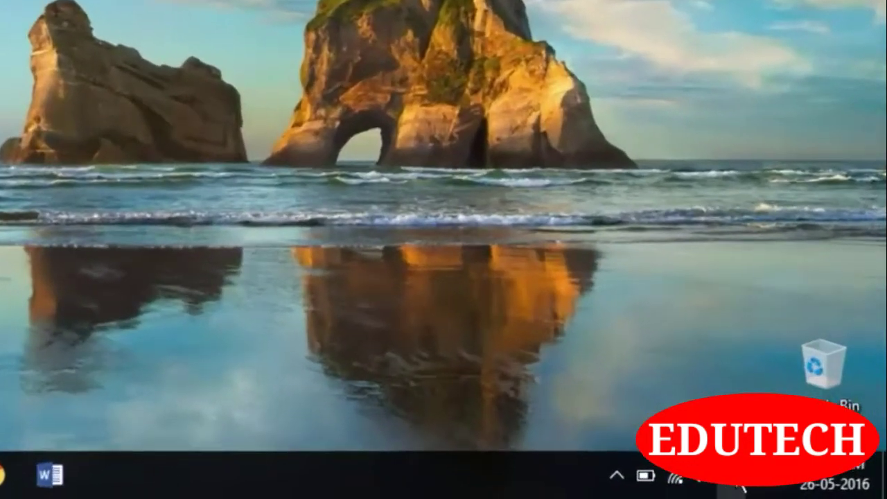
Open the Privacy category of the Windows settings from the desktop.
{"action": "left_click", "coordinate": [803, 487]}
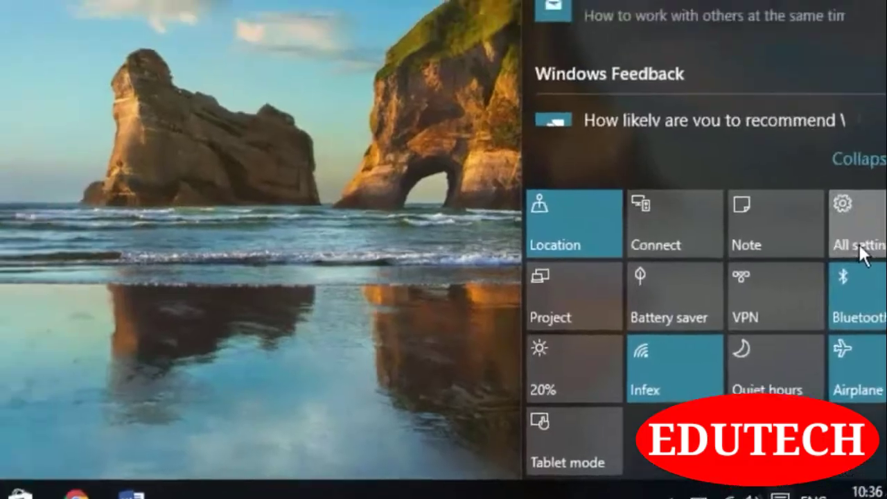
{"action": "left_click", "coordinate": [810, 193]}
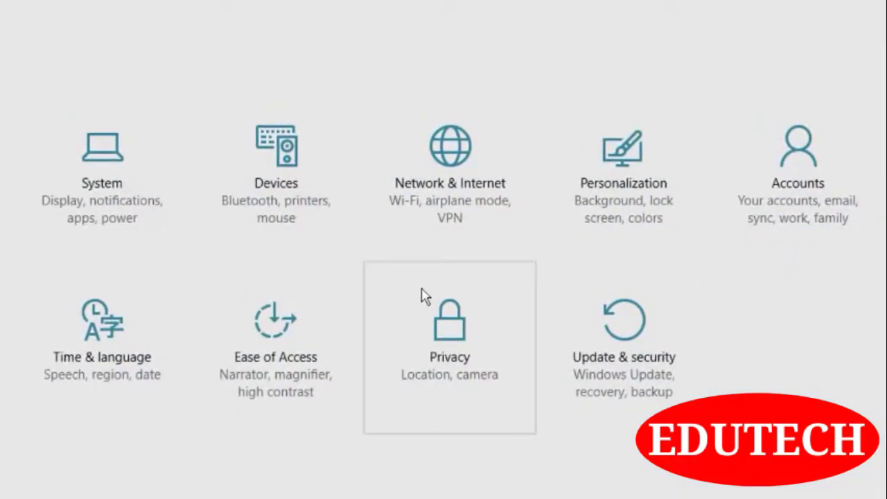
{"action": "left_click", "coordinate": [481, 363]}
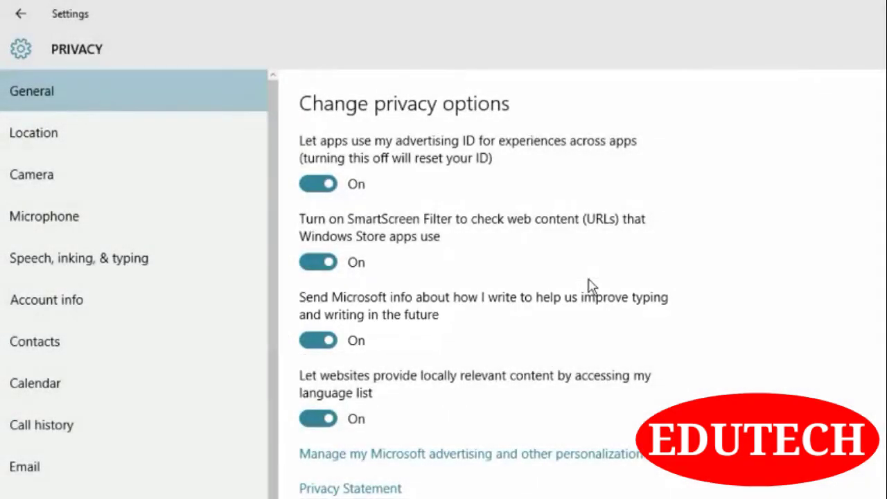
Examine the Location privacy settings, including location history and the apps that can use the location.
{"action": "left_click", "coordinate": [30, 136]}
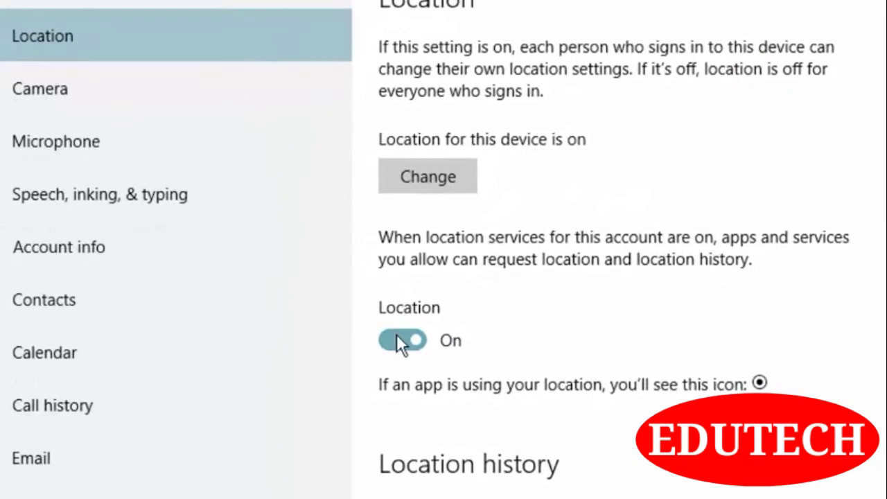
{"action": "scroll", "coordinate": [448, 338], "scroll_direction": "down", "scroll_amount": 5}
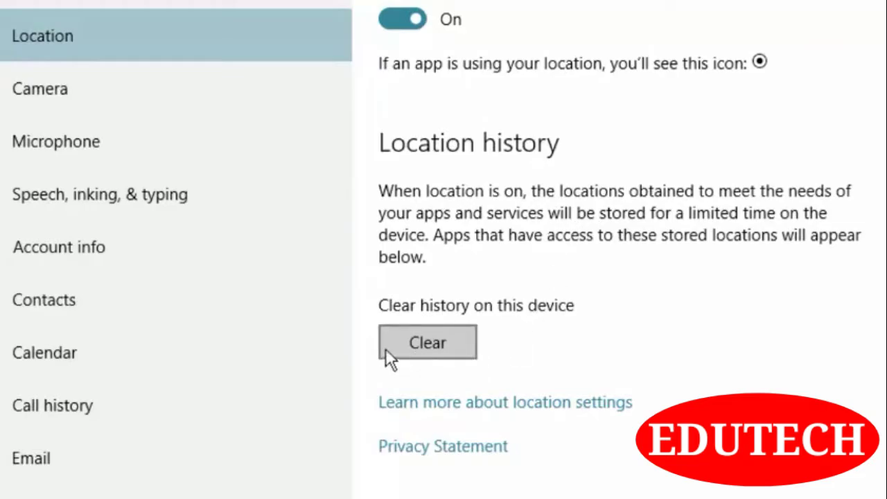
{"action": "scroll", "coordinate": [485, 326], "scroll_direction": "down", "scroll_amount": 5}
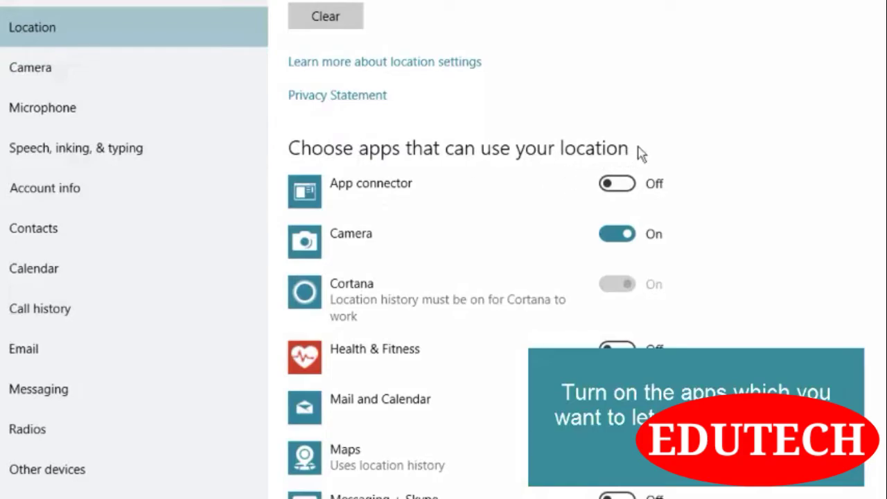
{"action": "scroll", "coordinate": [663, 156], "scroll_direction": "down", "scroll_amount": 1}
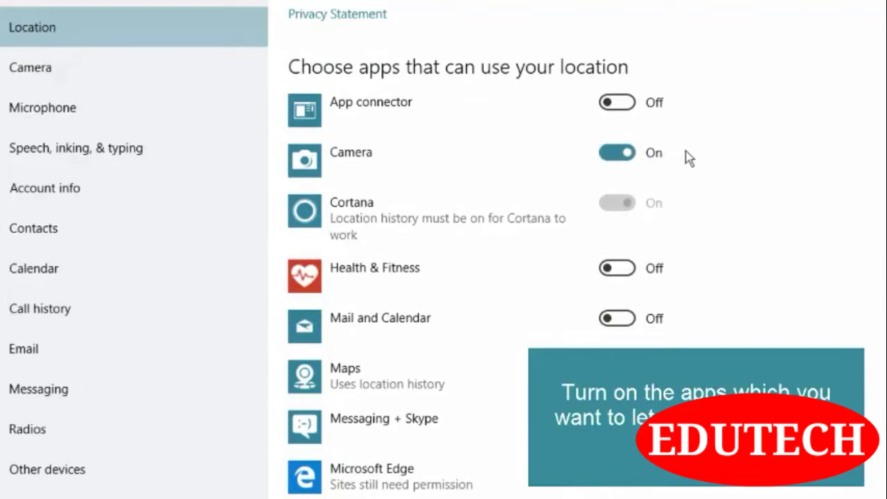
{"action": "scroll", "coordinate": [686, 156], "scroll_direction": "down", "scroll_amount": 1}
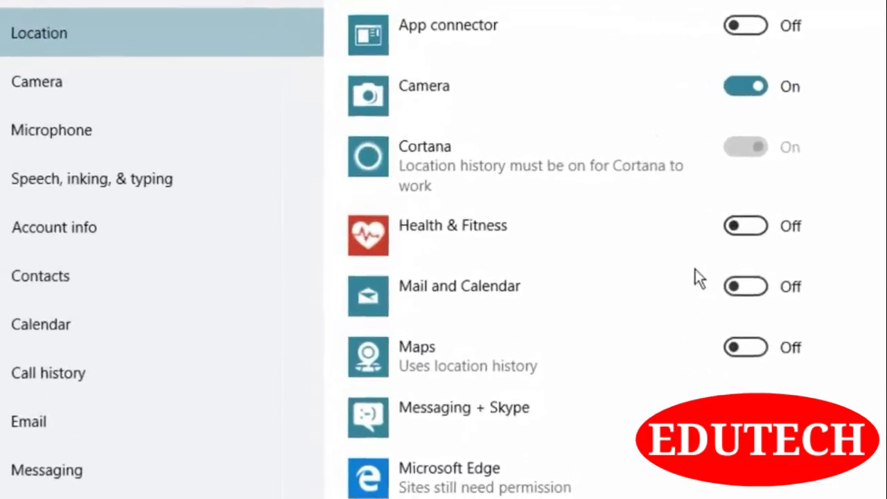
Allow Mail and Calendar and Microsoft Edge to use the location.
{"action": "left_click", "coordinate": [762, 291]}
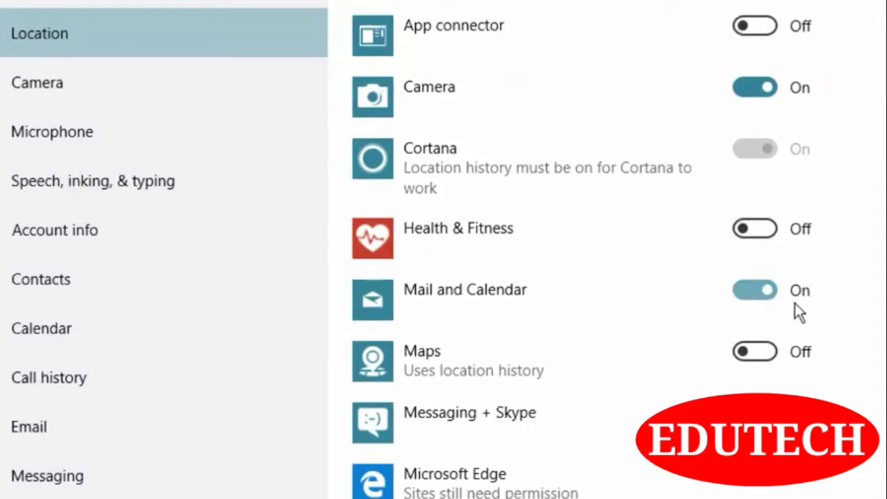
{"action": "scroll", "coordinate": [781, 381], "scroll_direction": "down", "scroll_amount": 3}
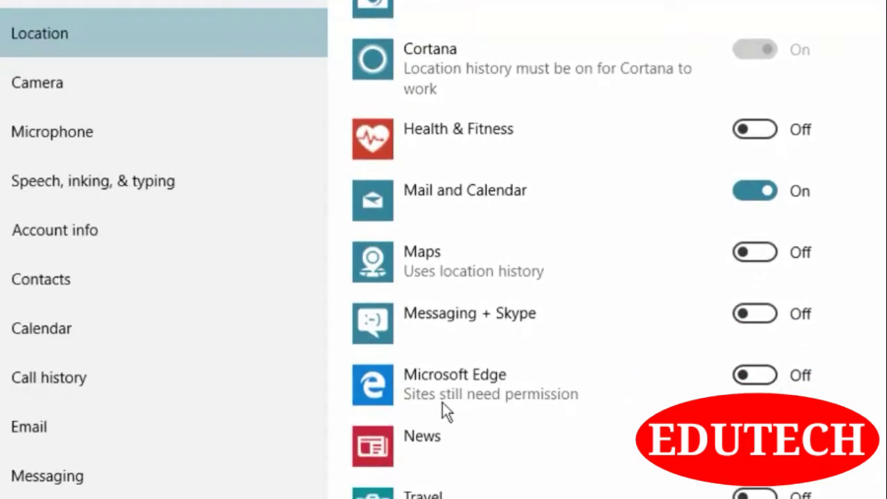
{"action": "left_click", "coordinate": [764, 379]}
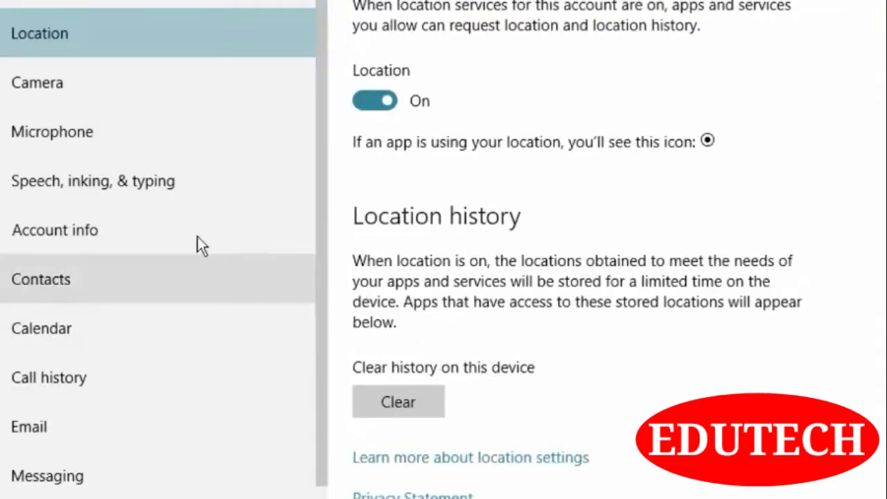
Review the Camera and Microphone privacy settings and the apps allowed to use each device.
{"action": "left_click", "coordinate": [95, 95]}
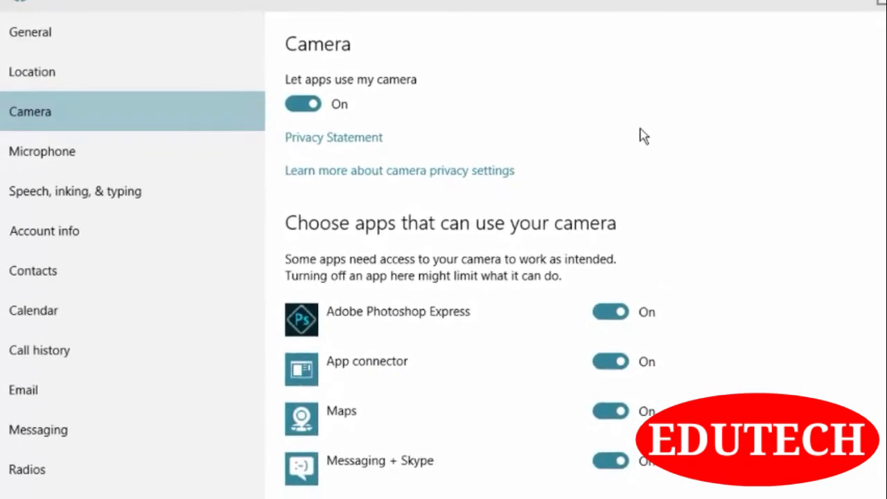
{"action": "scroll", "coordinate": [641, 135], "scroll_direction": "down", "scroll_amount": 3}
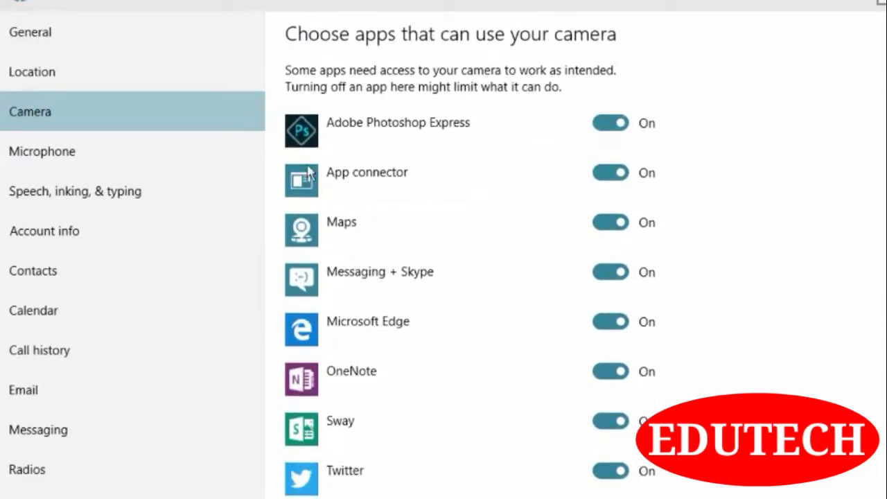
{"action": "left_click", "coordinate": [94, 172]}
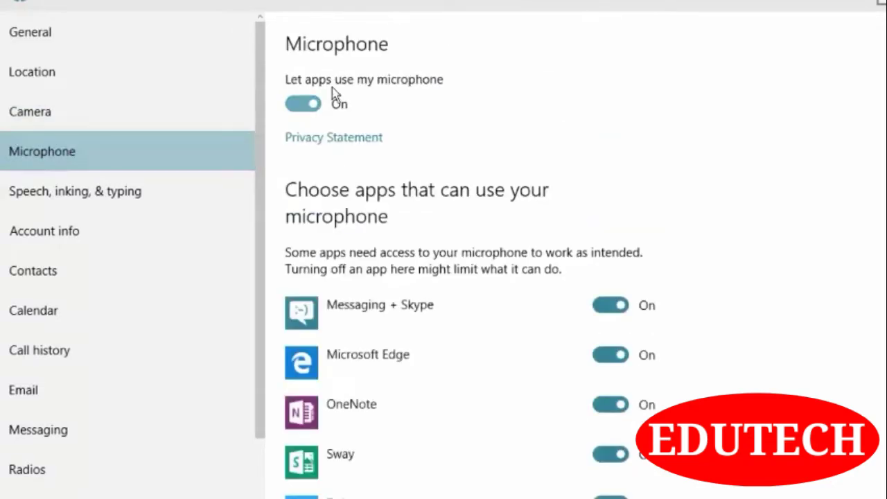
{"action": "scroll", "coordinate": [478, 263], "scroll_direction": "down", "scroll_amount": 3}
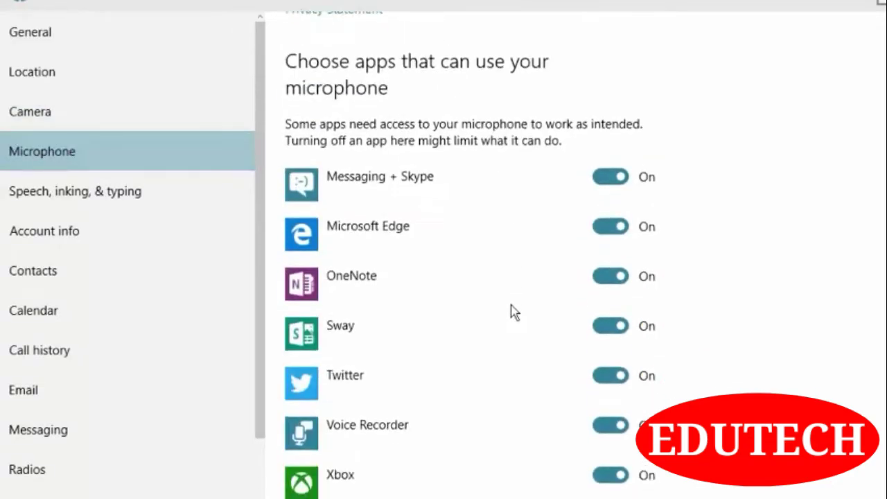
{"action": "scroll", "coordinate": [527, 374], "scroll_direction": "up", "scroll_amount": 1}
{"action": "scroll", "coordinate": [529, 386], "scroll_direction": "down", "scroll_amount": 2}
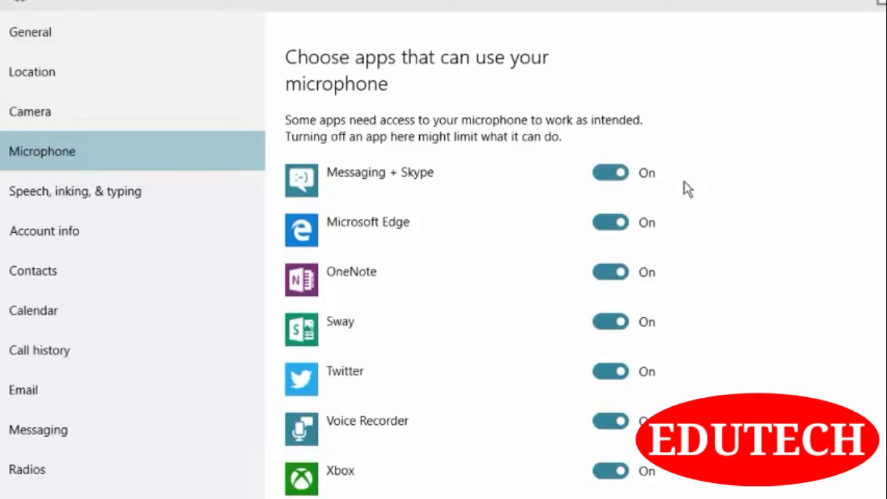
{"action": "scroll", "coordinate": [685, 191], "scroll_direction": "up", "scroll_amount": 3}
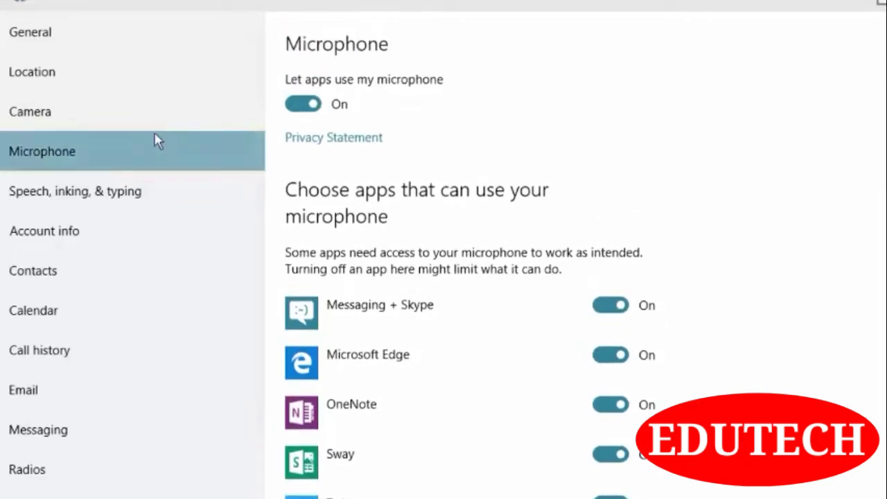
Look through the privacy settings for speech, inking and typing, account info, contacts, calendar and call history.
{"action": "left_click", "coordinate": [130, 191]}
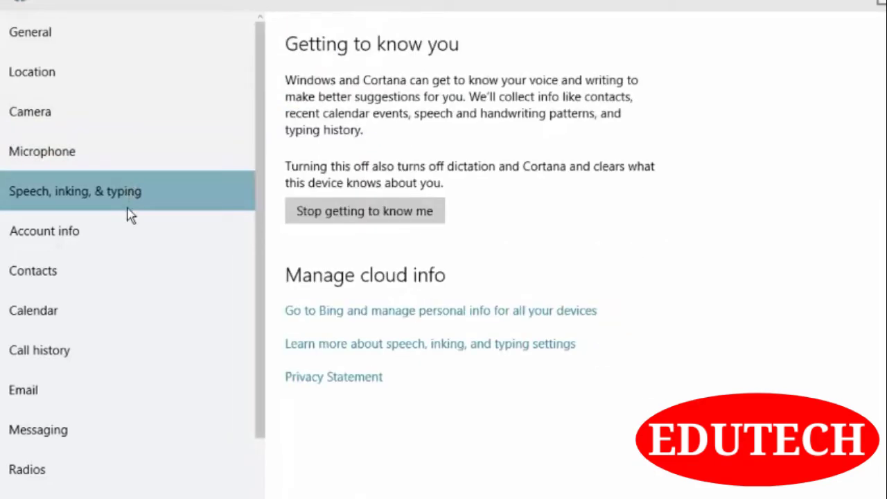
{"action": "left_click", "coordinate": [123, 246]}
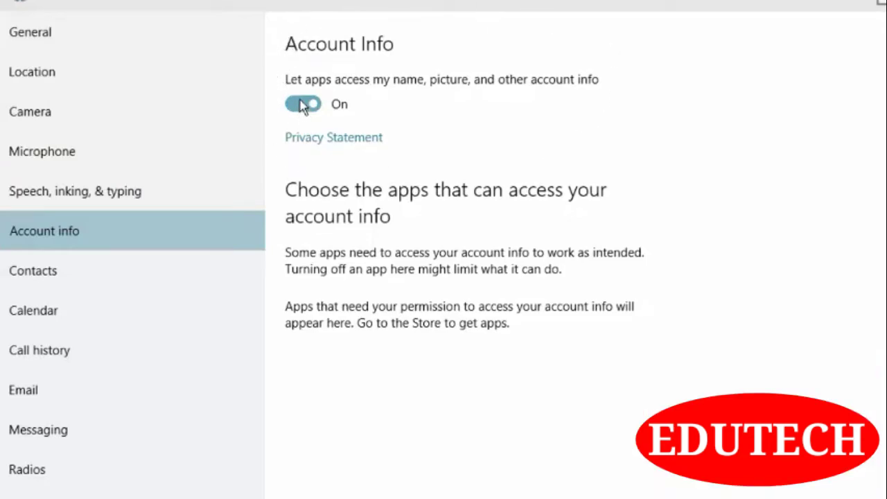
{"action": "scroll", "coordinate": [222, 186], "scroll_direction": "down", "scroll_amount": 2}
{"action": "left_click", "coordinate": [205, 153]}
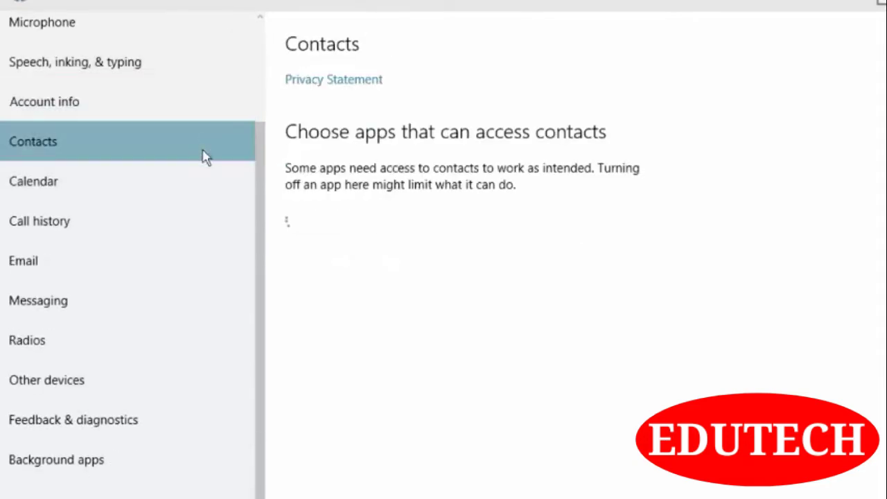
{"action": "left_click", "coordinate": [158, 184]}
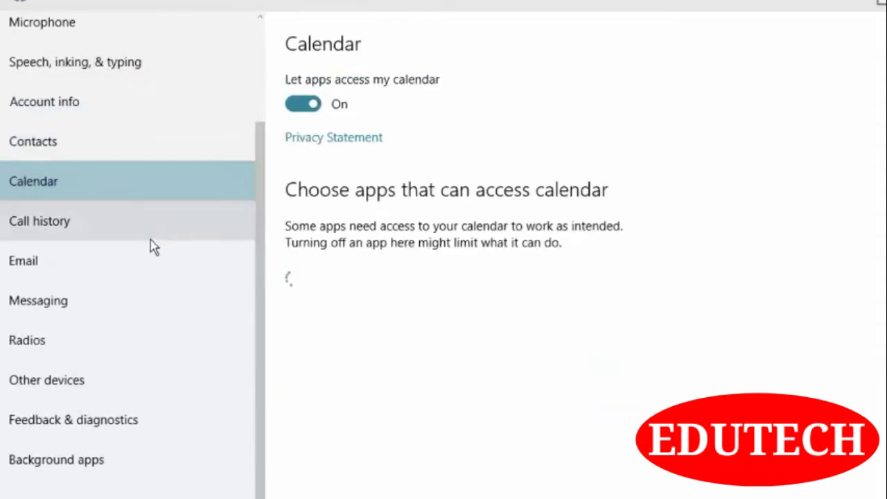
{"action": "left_click", "coordinate": [154, 219]}
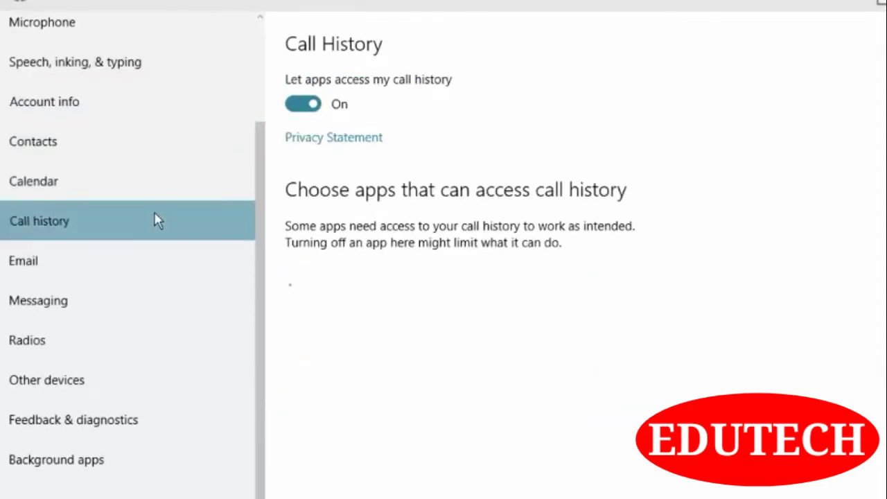
View the Email privacy settings.
{"action": "left_click", "coordinate": [101, 272]}
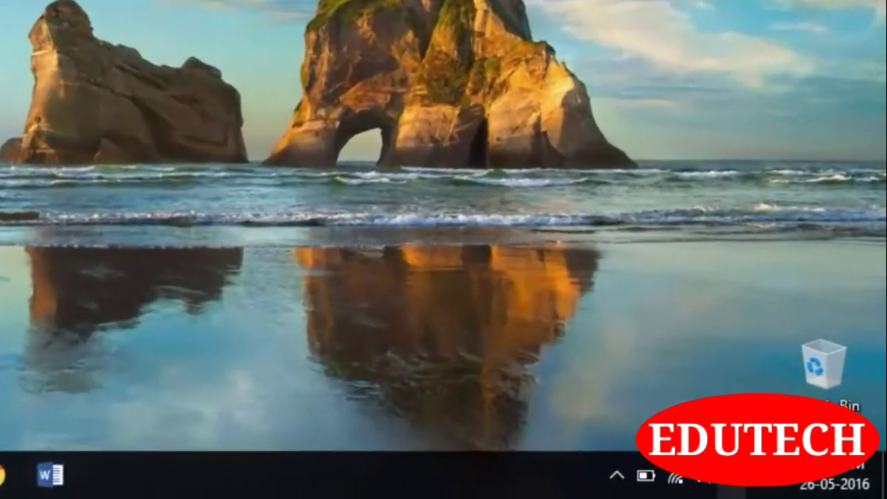
Open the Update & Security section of Settings and check for Windows updates.
{"action": "left_click", "coordinate": [731, 479]}
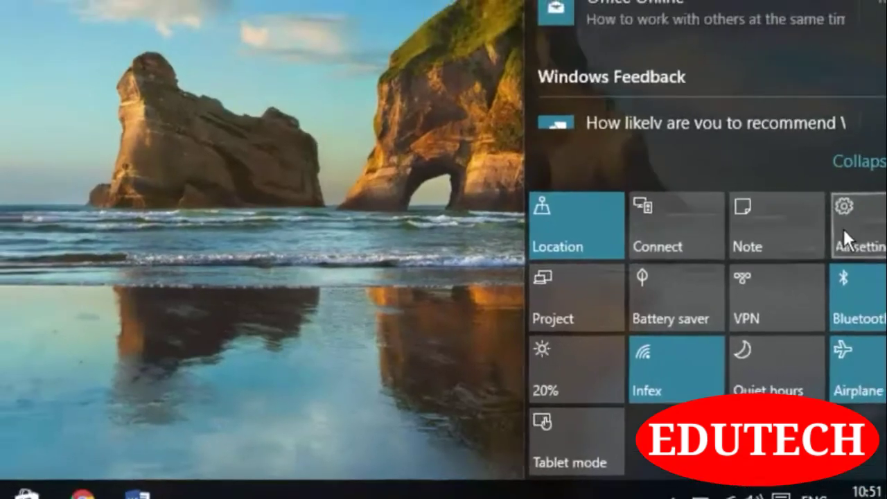
{"action": "left_click", "coordinate": [843, 228]}
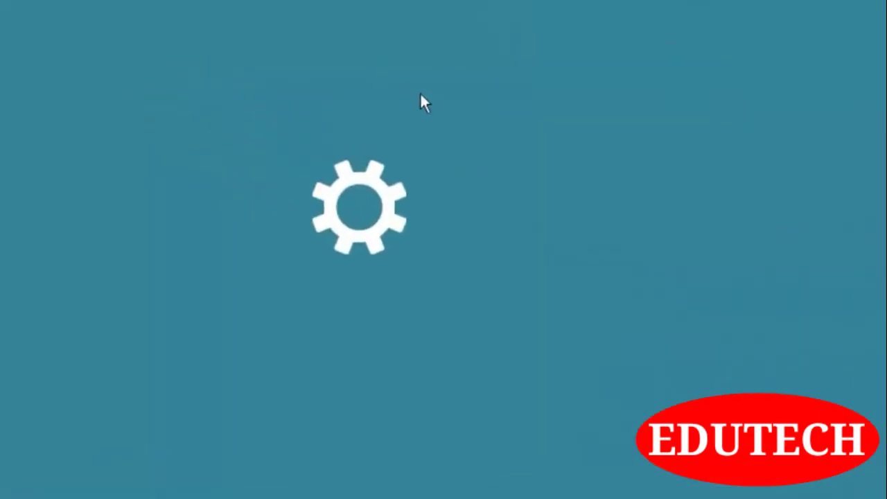
{"action": "left_click", "coordinate": [632, 389]}
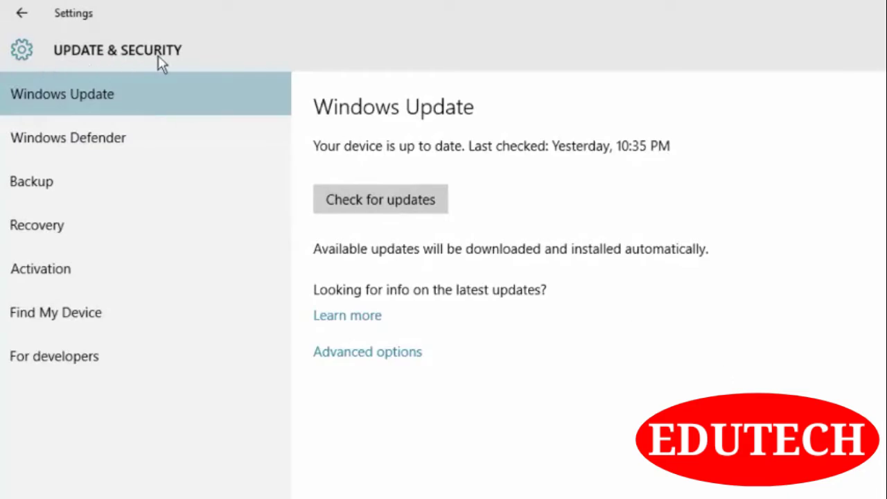
{"action": "left_click", "coordinate": [392, 211]}
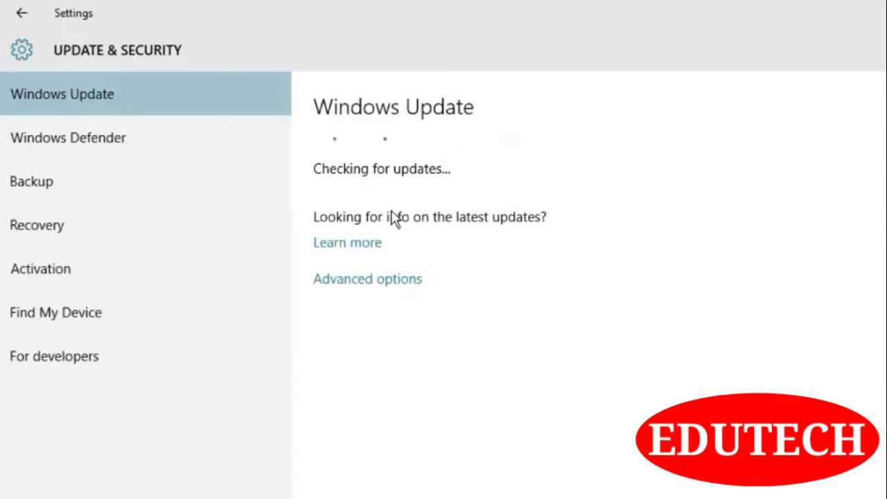
Review the Windows Defender protection settings and look for a drive to add for File History backup.
{"action": "left_click", "coordinate": [89, 146]}
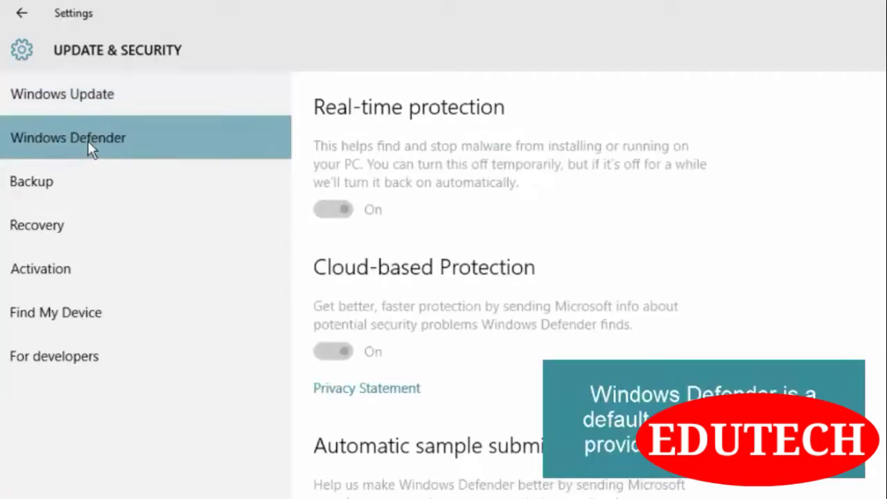
{"action": "left_click", "coordinate": [105, 181]}
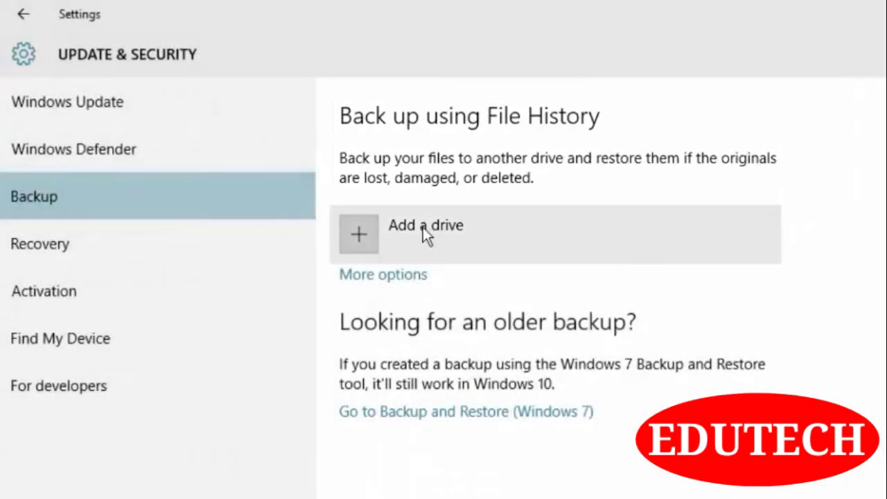
{"action": "left_click", "coordinate": [420, 225]}
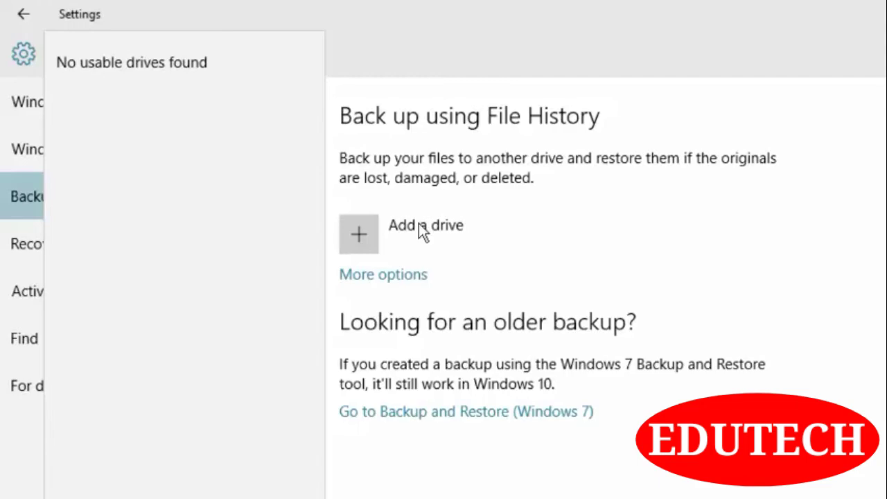
{"action": "left_click", "coordinate": [419, 223]}
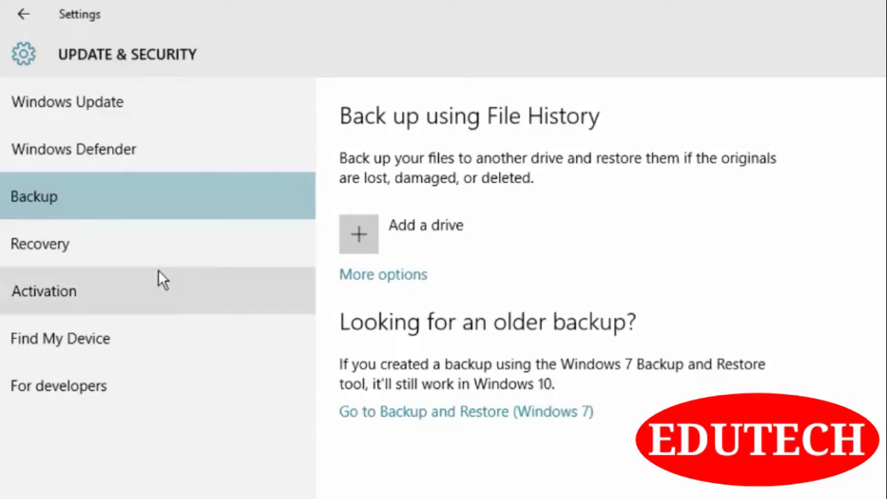
View the Recovery options for resetting the PC and advanced startup, and return to the Backup settings.
{"action": "left_click", "coordinate": [153, 244]}
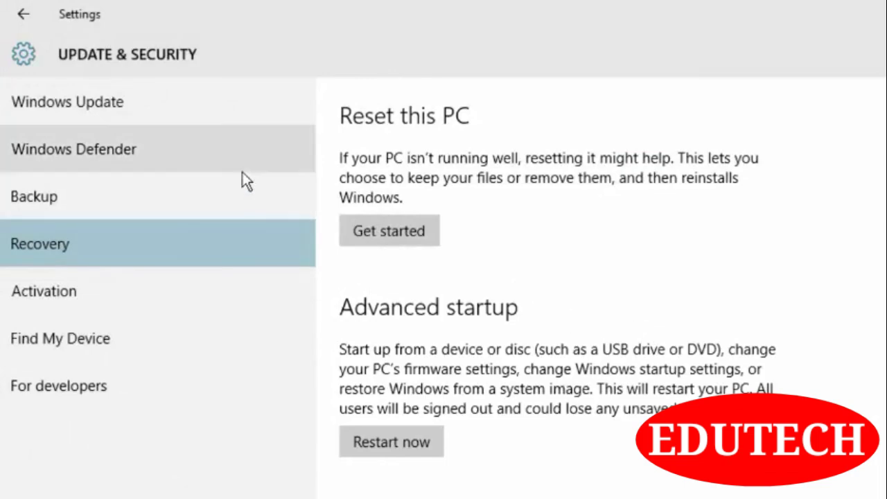
{"action": "left_click", "coordinate": [231, 196]}
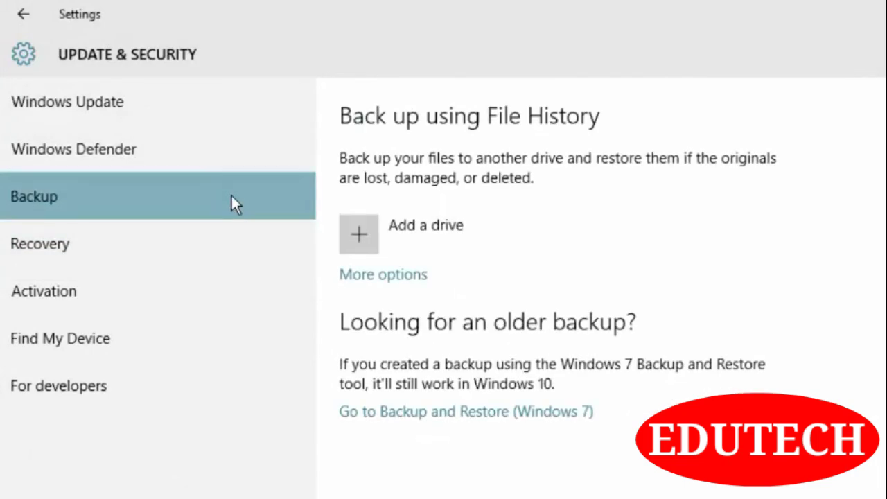